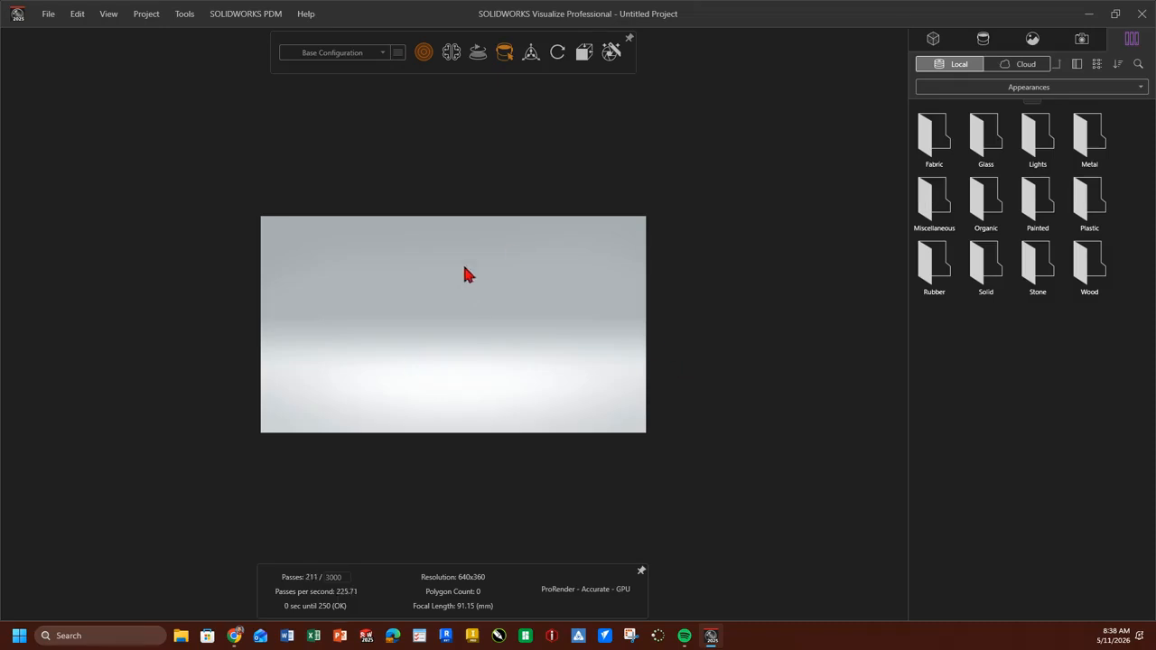
# Import the Demo Hammer.SLDPRT model from the Prop Project folder, accepting the default import settings.
pyautogui.click(146, 13)
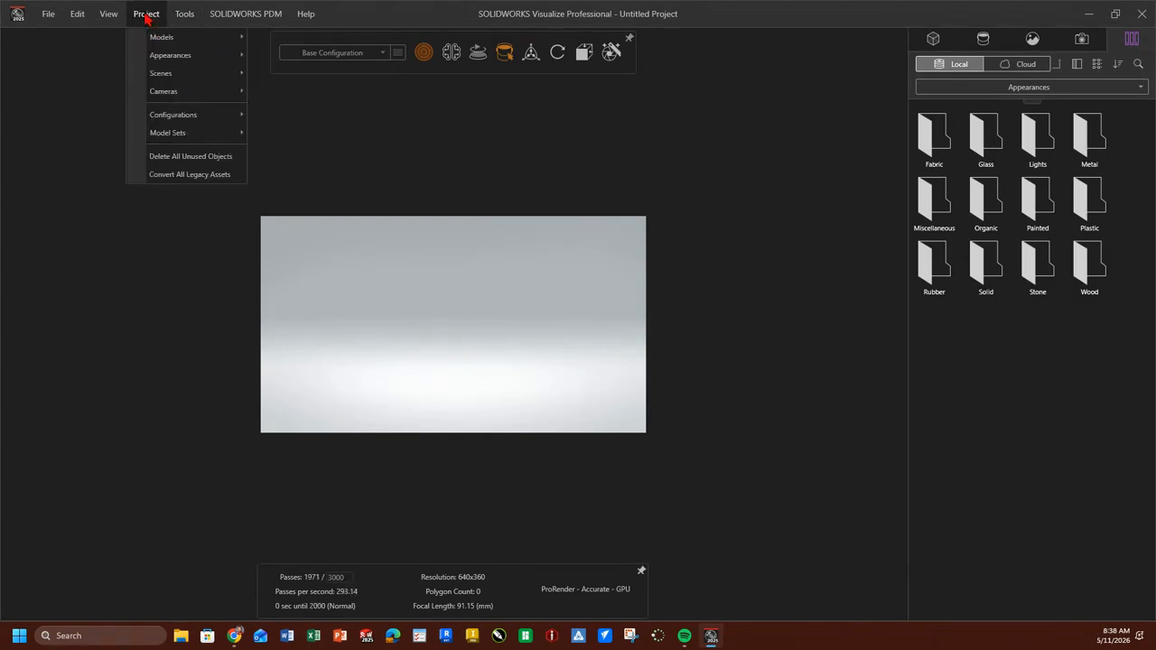
pyautogui.moveTo(149, 44)
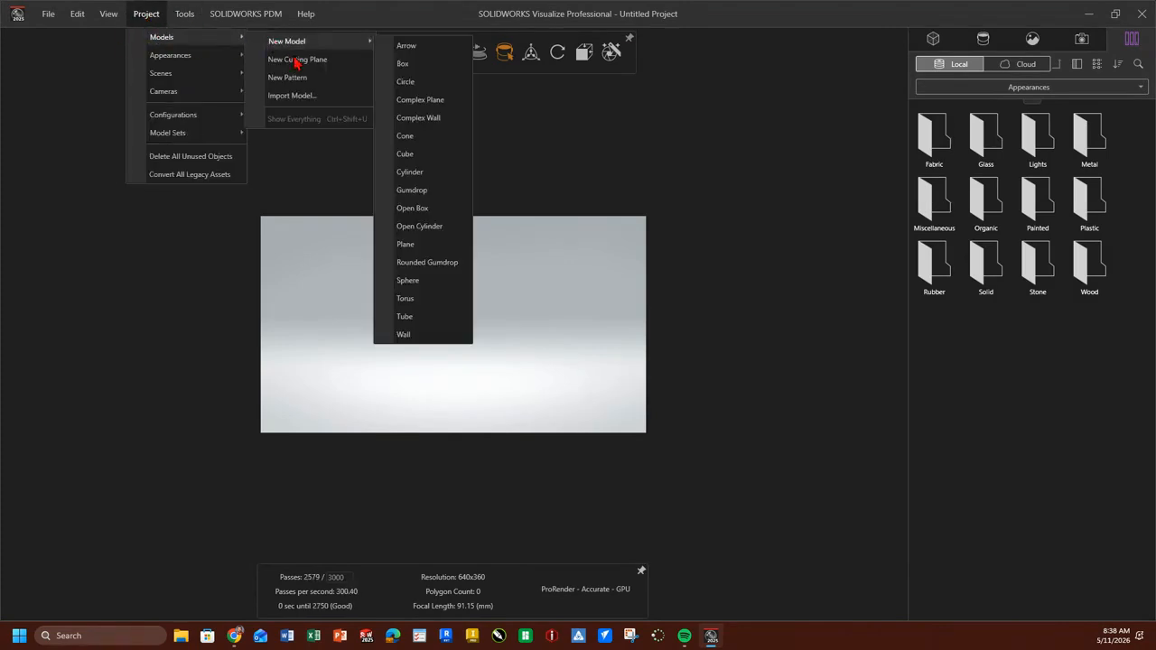
pyautogui.click(305, 97)
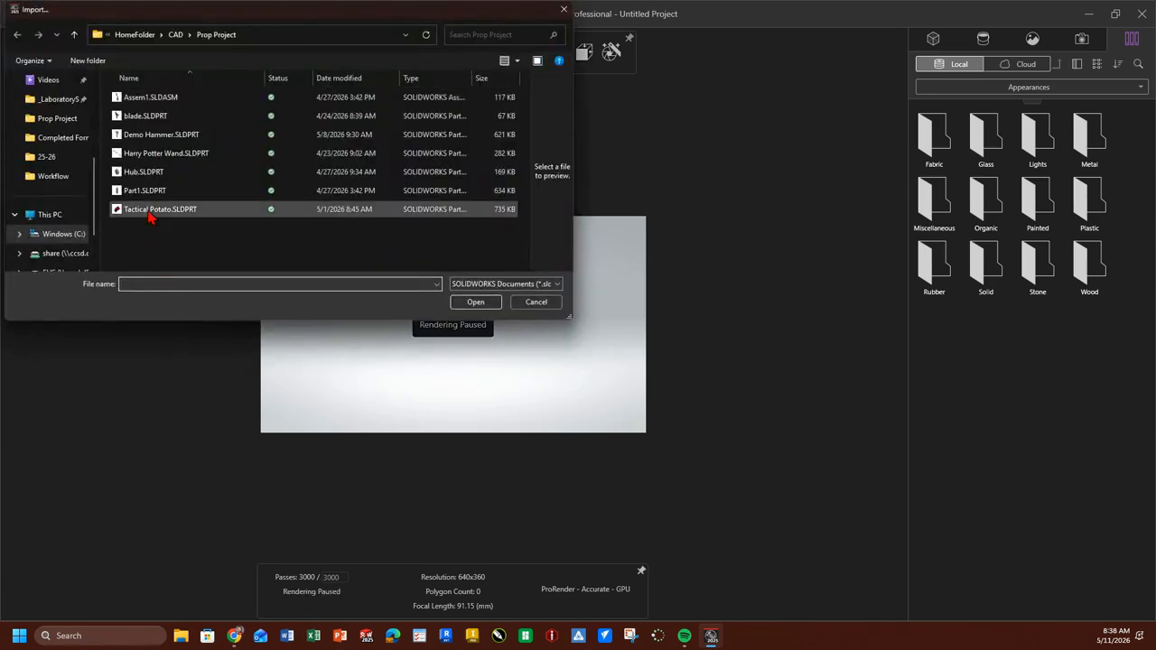
pyautogui.click(157, 142)
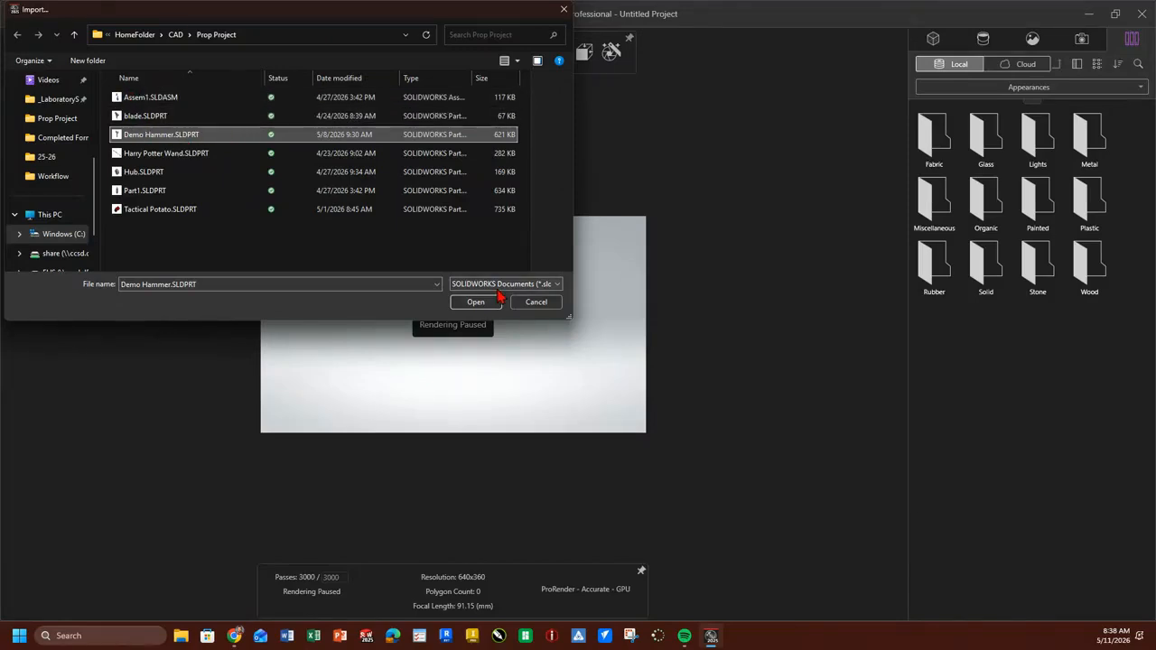
pyautogui.click(472, 304)
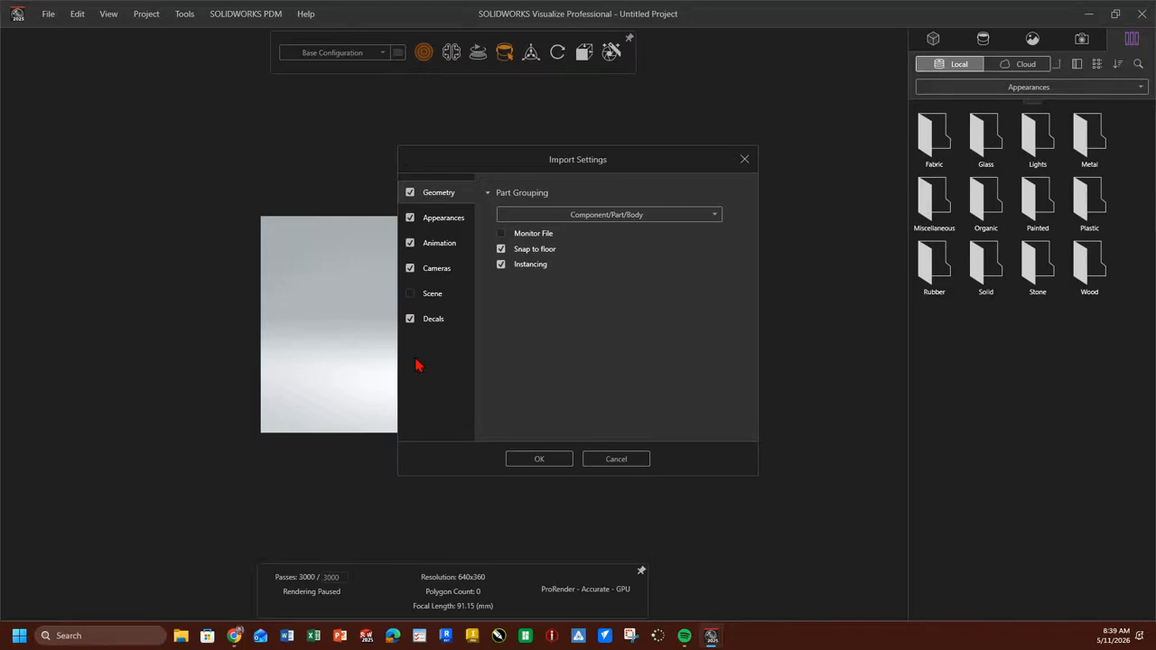
pyautogui.click(546, 462)
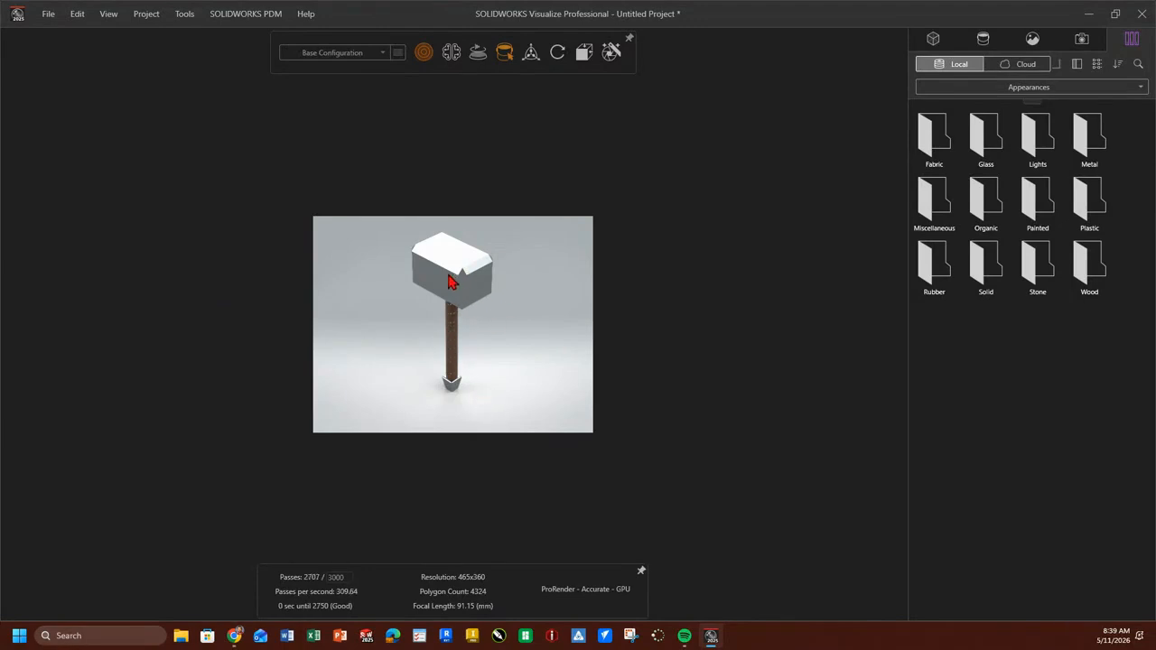
# Orbit and enlarge the camera view so the whole hammer fills more of the frame at an angle.
pyautogui.moveTo(450, 338); pyautogui.dragTo(501, 336)
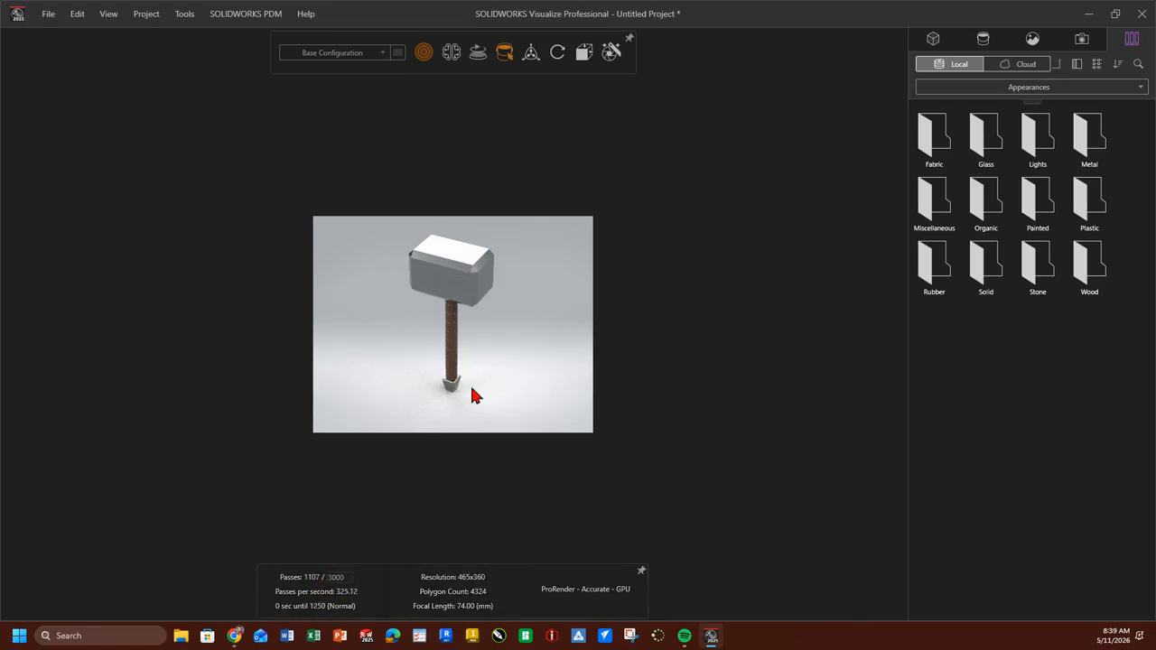
pyautogui.moveTo(457, 325); pyautogui.dragTo(458, 326)
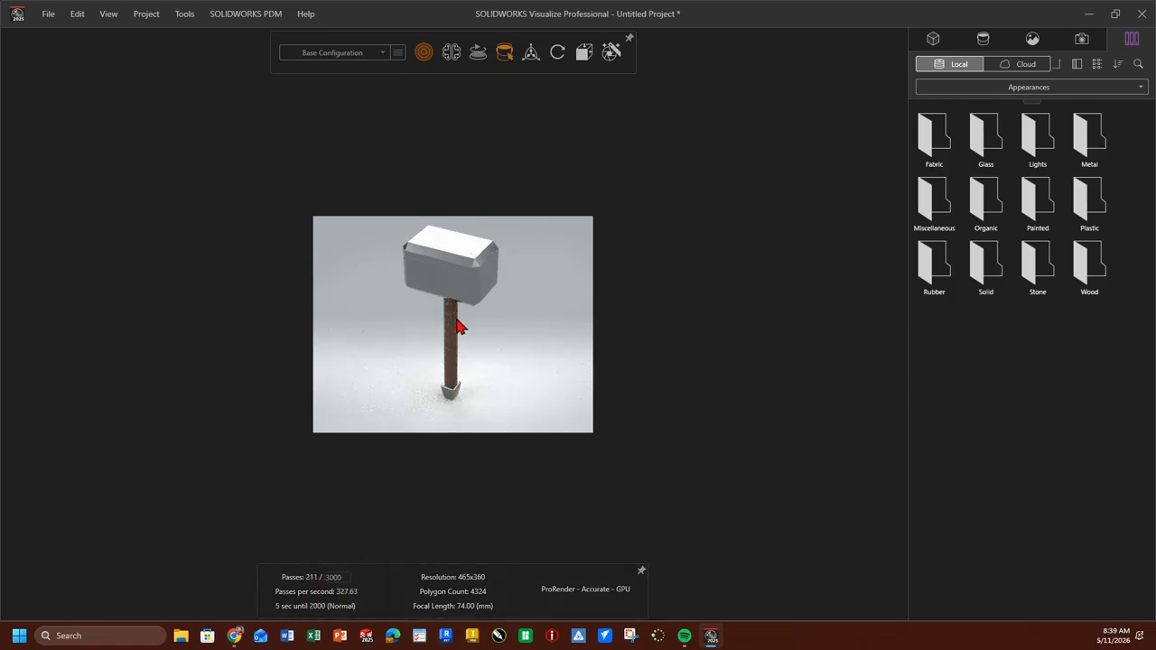
pyautogui.scroll(2, 457, 326)
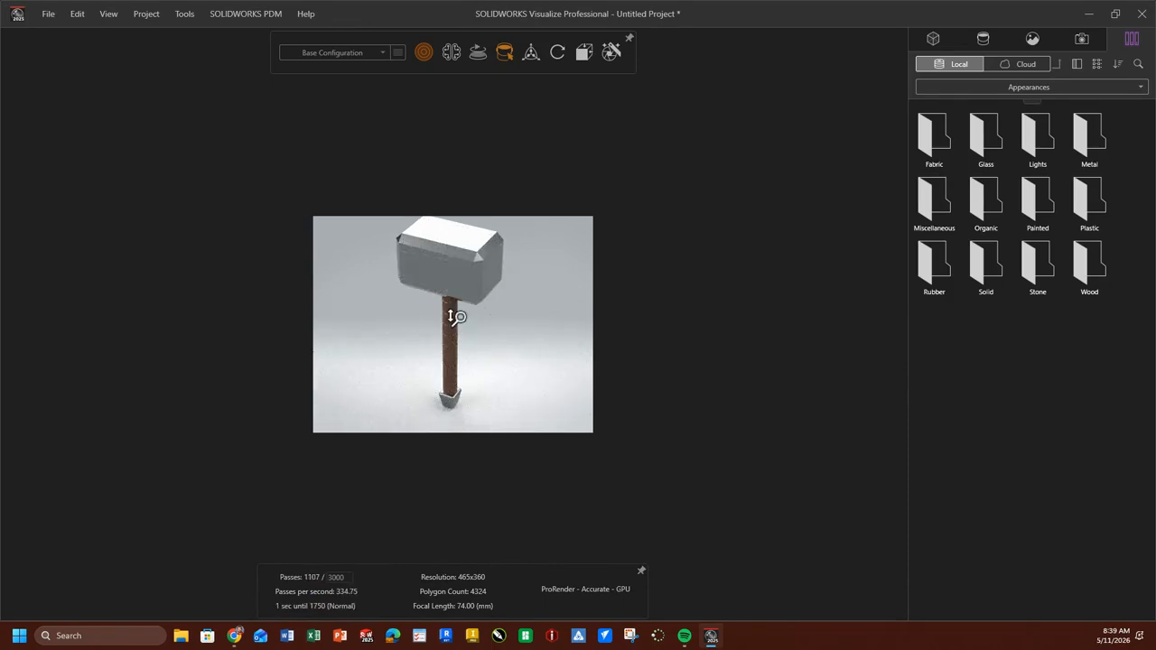
pyautogui.keyDown('ctrl'); pyautogui.moveTo(443, 322); pyautogui.dragTo(443, 332, button='middle'); pyautogui.keyUp('ctrl')
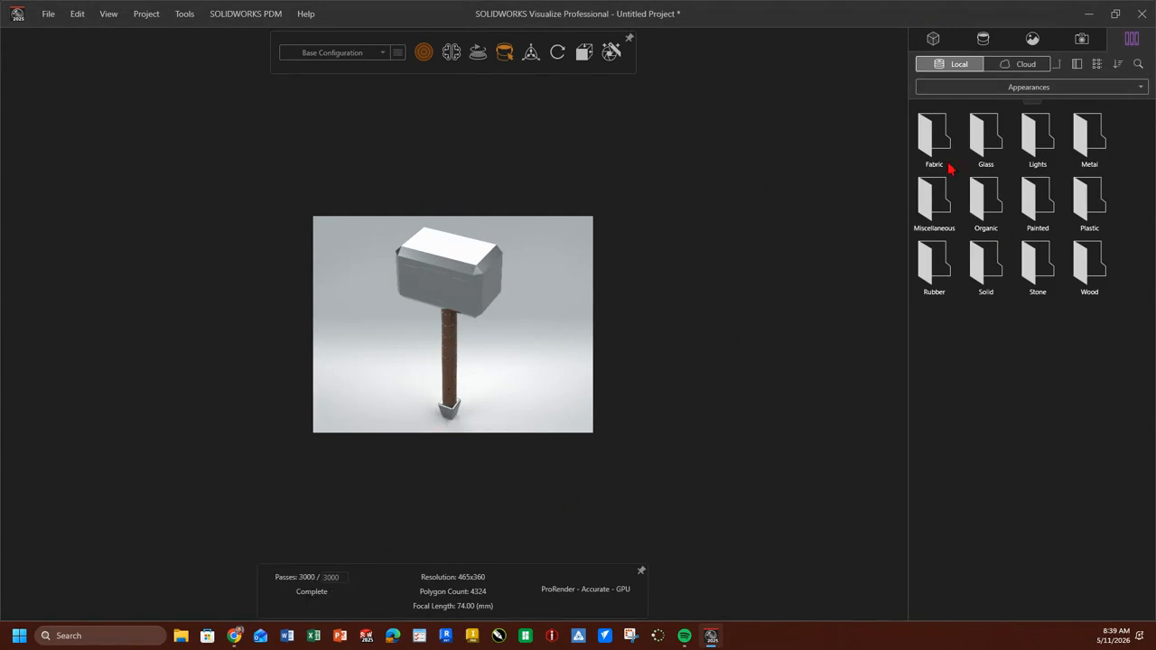
# Turn off Refract Backplate for the High Contrast Ramp environment and set its background type to Color.
pyautogui.click(1034, 41)
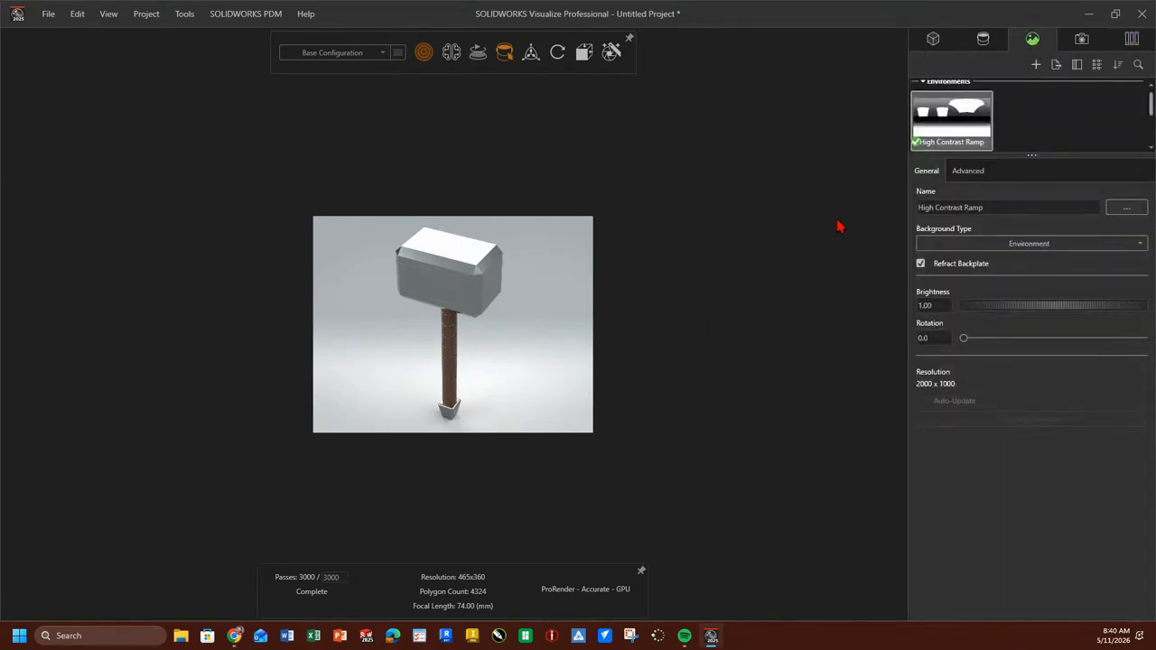
pyautogui.click(921, 263)
pyautogui.click(1062, 244)
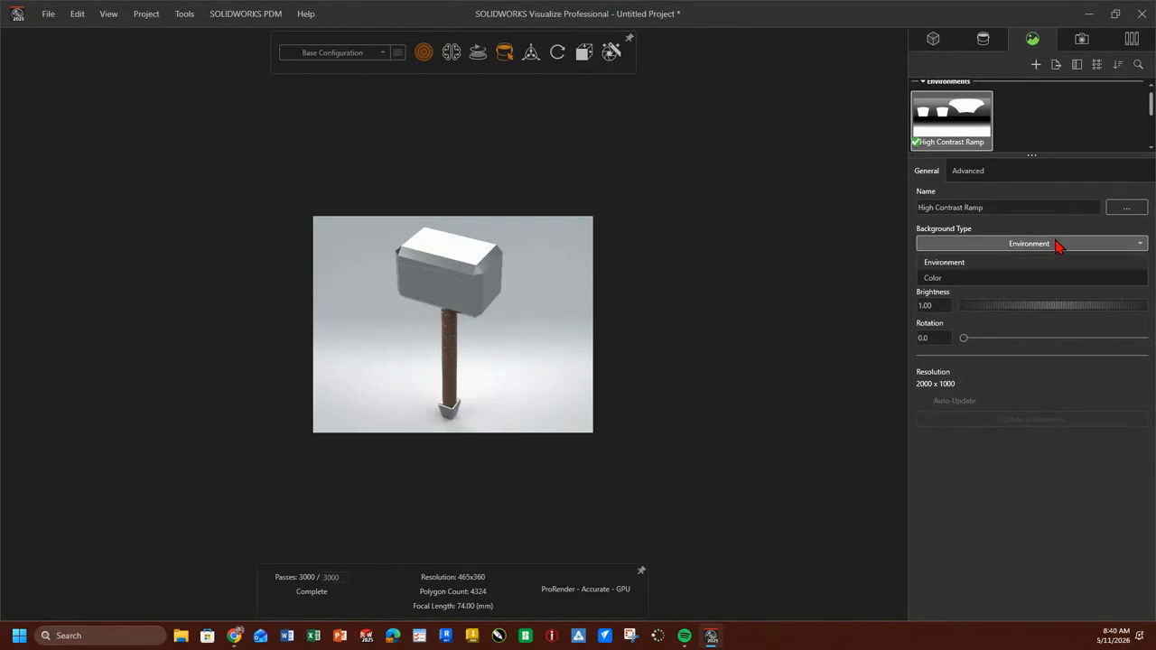
pyautogui.click(932, 280)
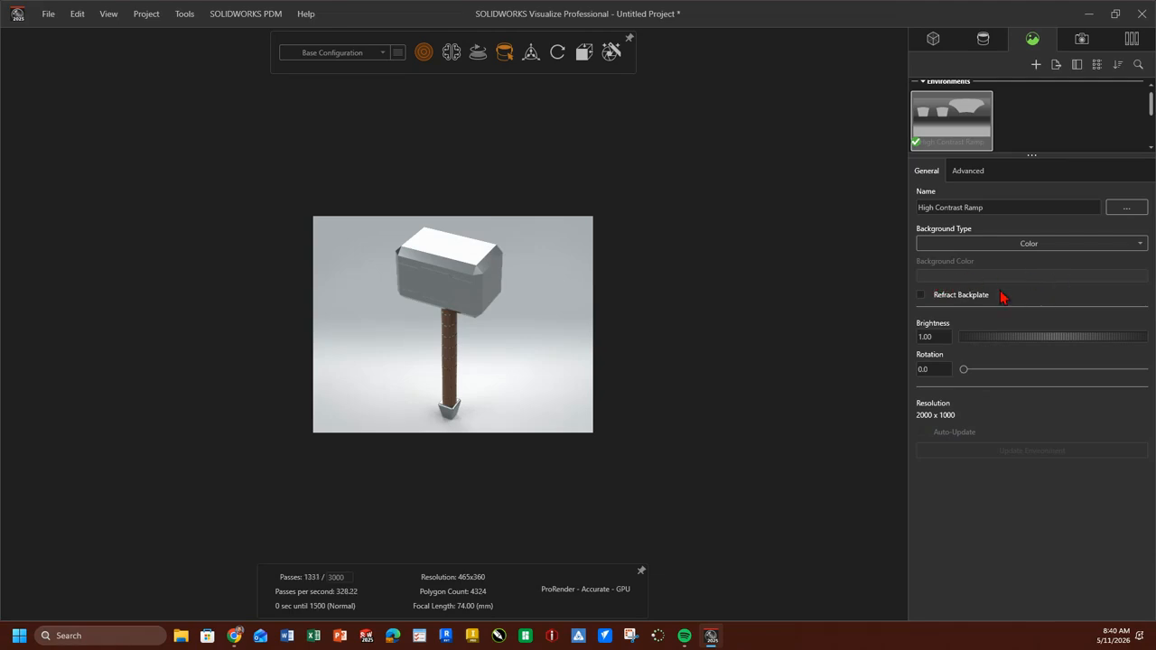
# Hide the Studio Soft Grey 12 backplate in the scene.
pyautogui.click(978, 174)
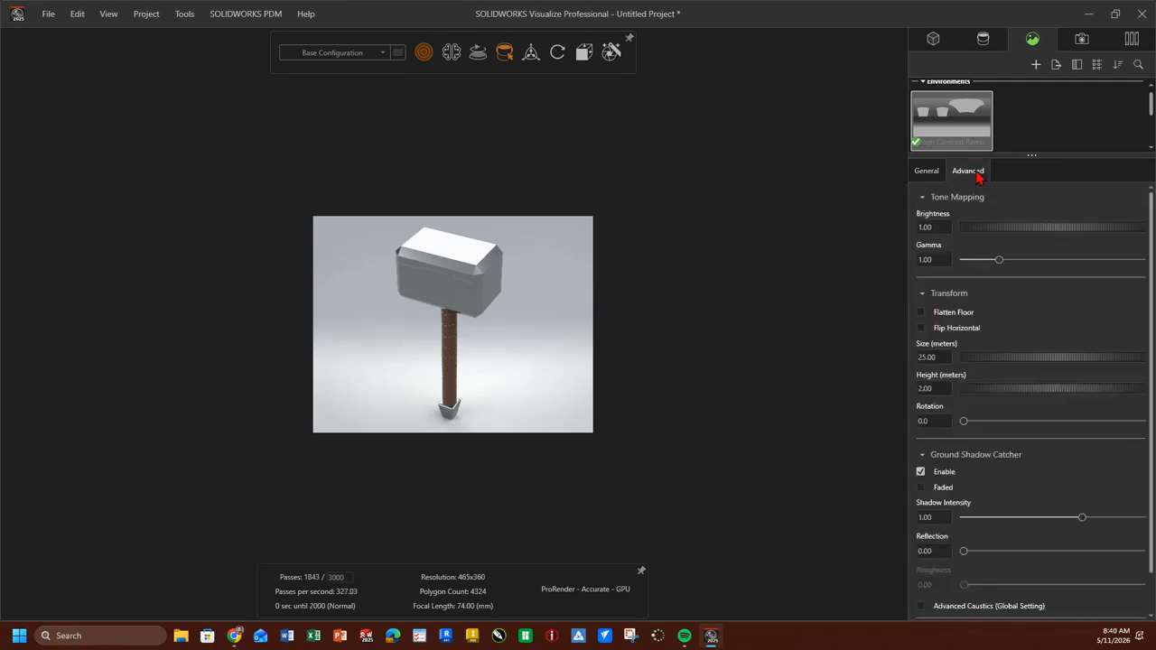
pyautogui.click(925, 173)
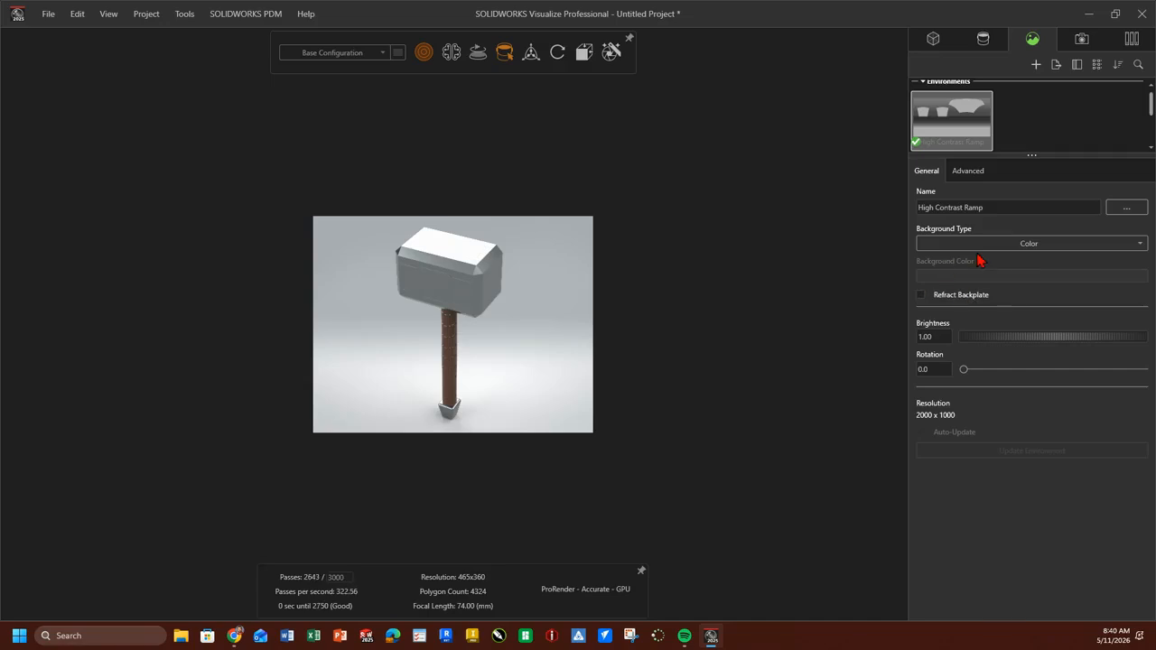
pyautogui.scroll(1, 1013, 121)
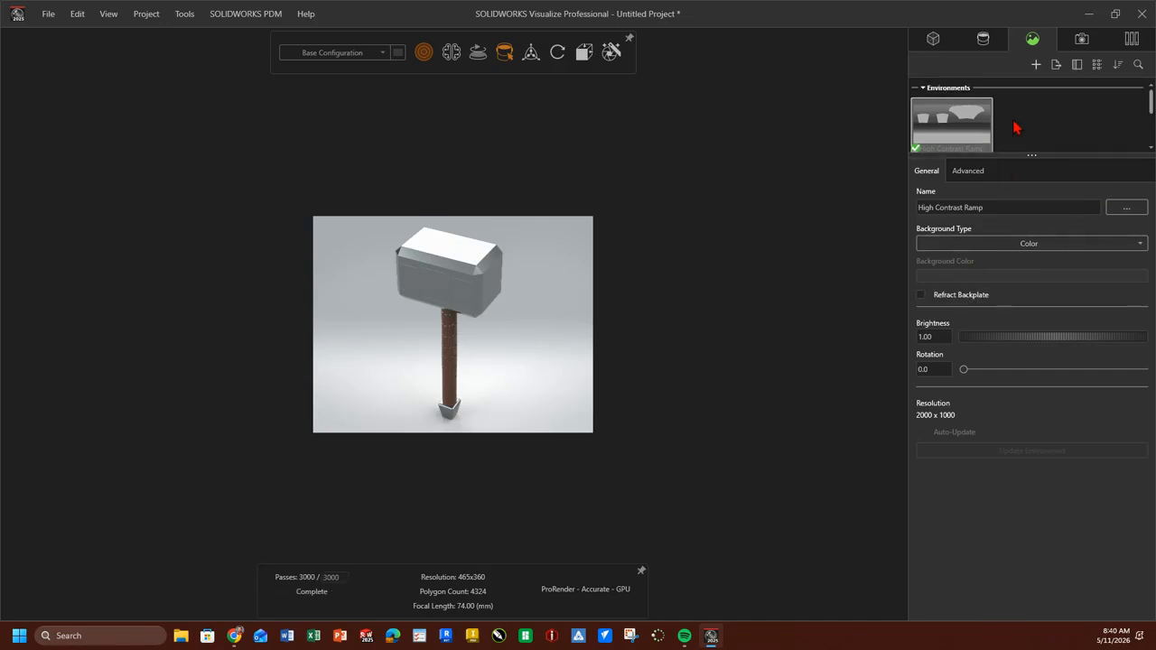
pyautogui.scroll(-3, 1013, 129)
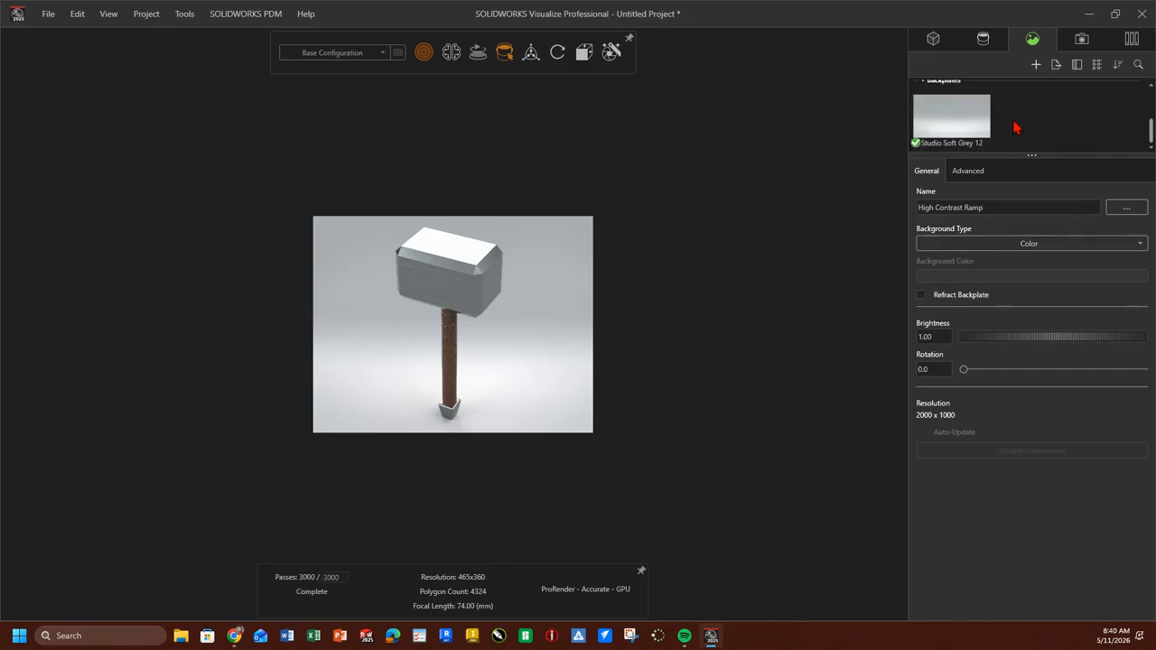
pyautogui.click(949, 125)
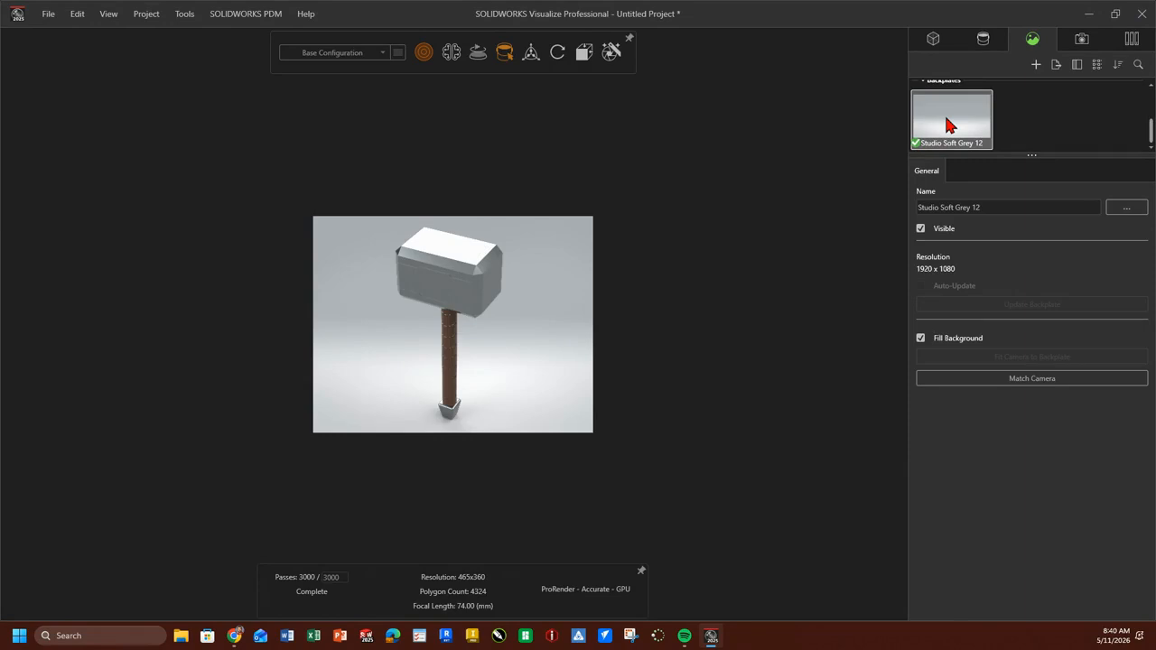
pyautogui.click(921, 230)
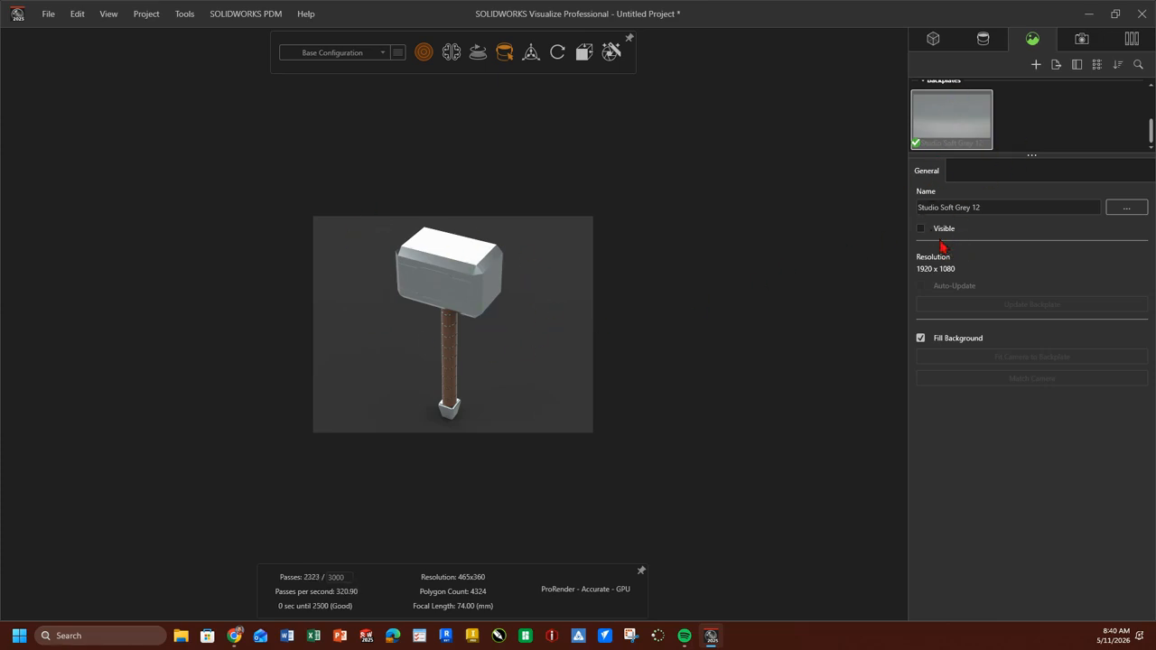
# Set the background color of the High Contrast Ramp environment to black (000000).
pyautogui.scroll(3, 998, 135)
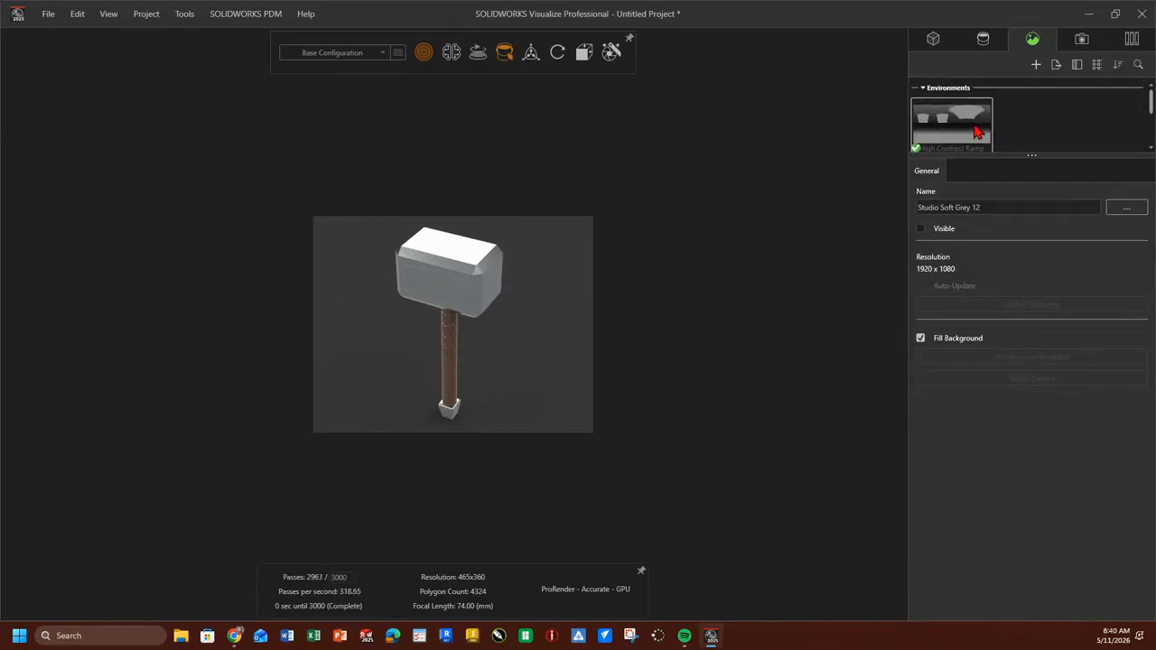
pyautogui.click(977, 132)
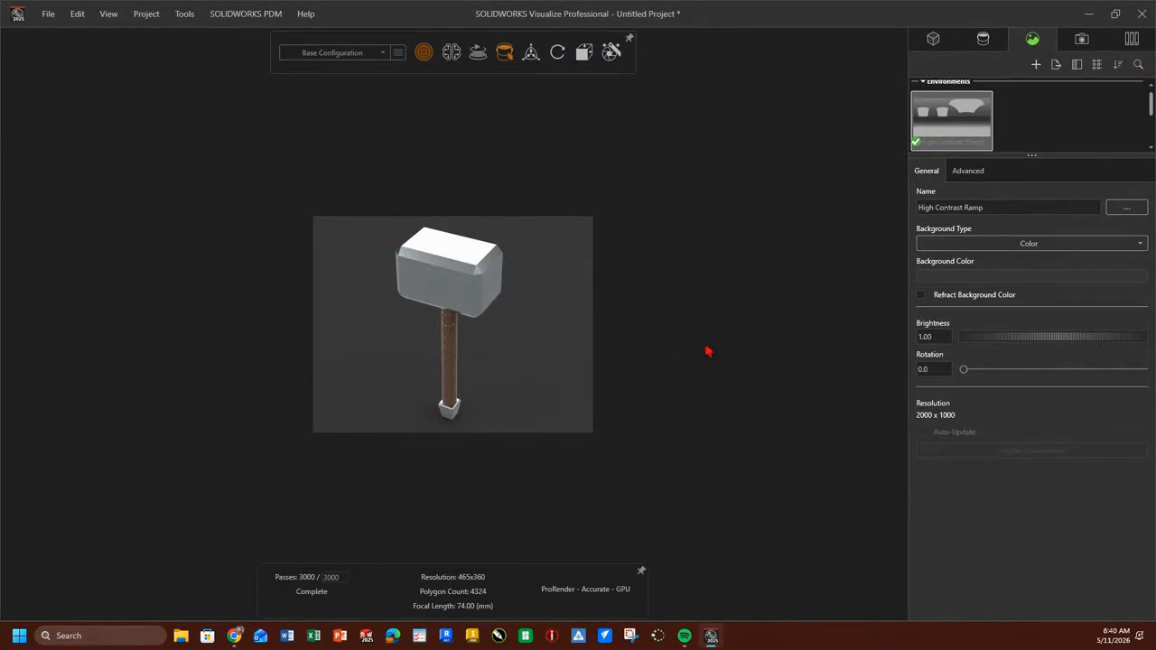
pyautogui.click(950, 276)
pyautogui.moveTo(846, 236); pyautogui.dragTo(848, 204)
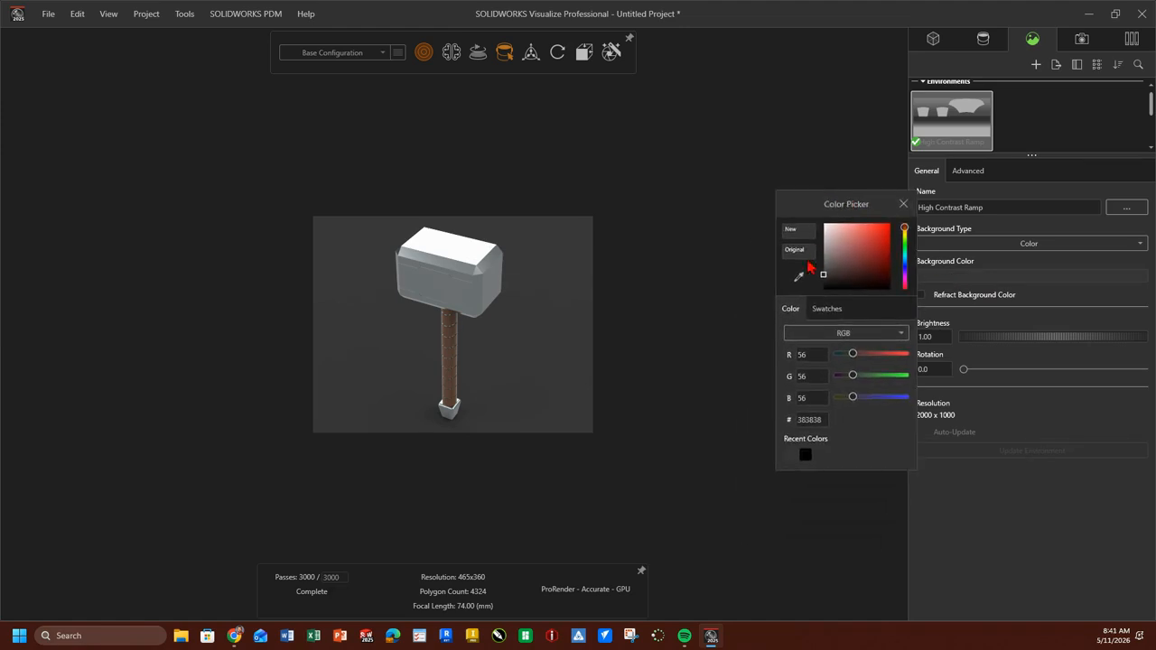
pyautogui.moveTo(824, 283)
pyautogui.mouseDown()
pyautogui.moveTo(880, 261)
pyautogui.moveTo(823, 278)
pyautogui.mouseUp()
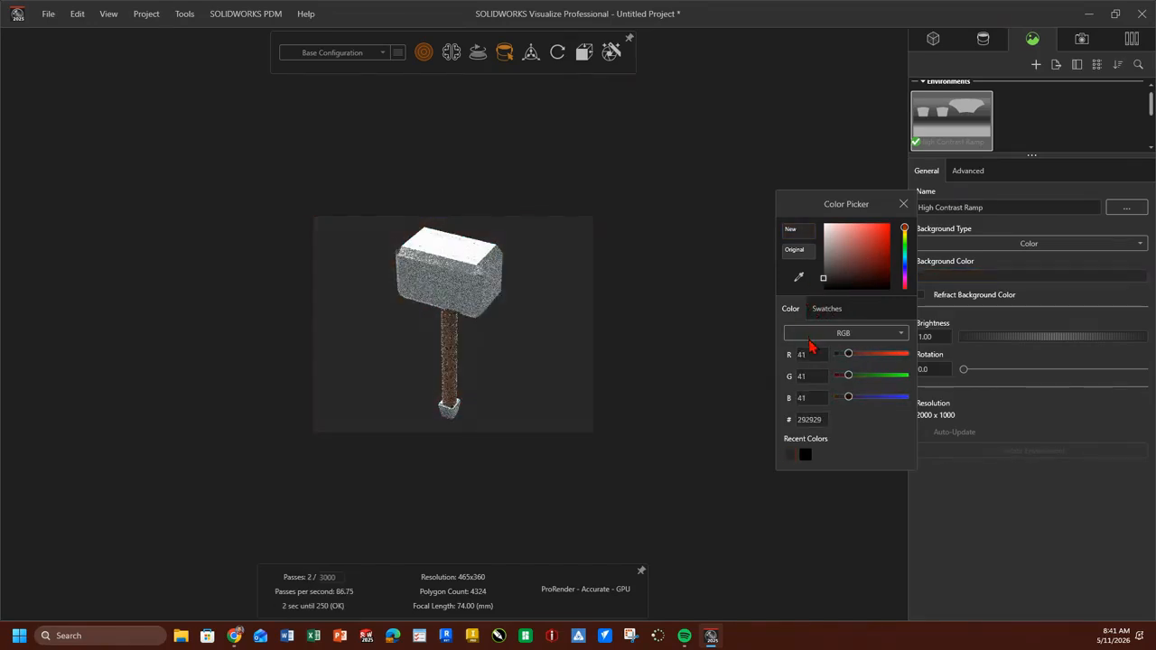
pyautogui.moveTo(809, 341); pyautogui.dragTo(808, 347)
# Change the environment's background color to bright green (05FF00) and close the color picker.
pyautogui.moveTo(907, 234); pyautogui.dragTo(908, 253)
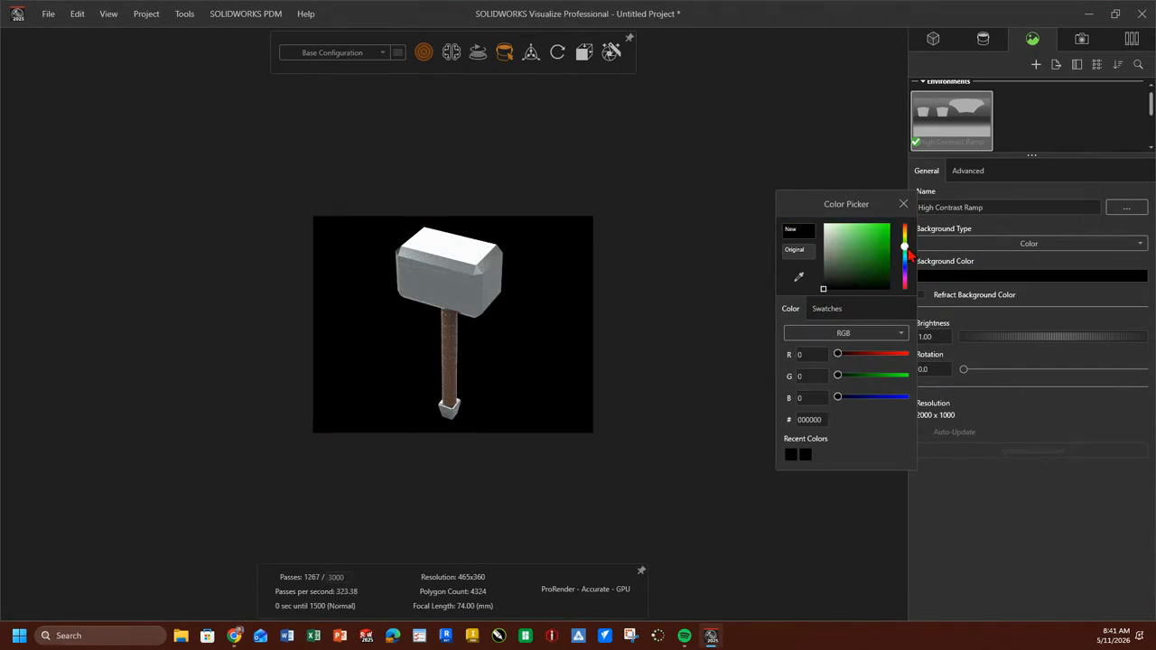
pyautogui.moveTo(822, 294); pyautogui.dragTo(892, 228)
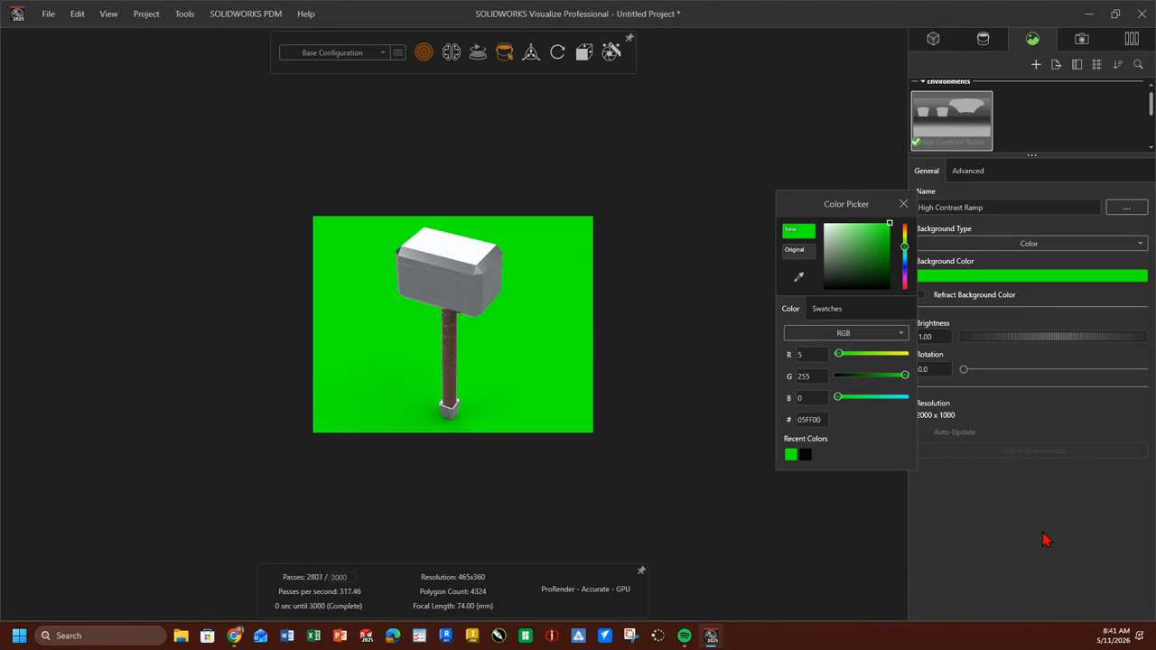
pyautogui.click(902, 204)
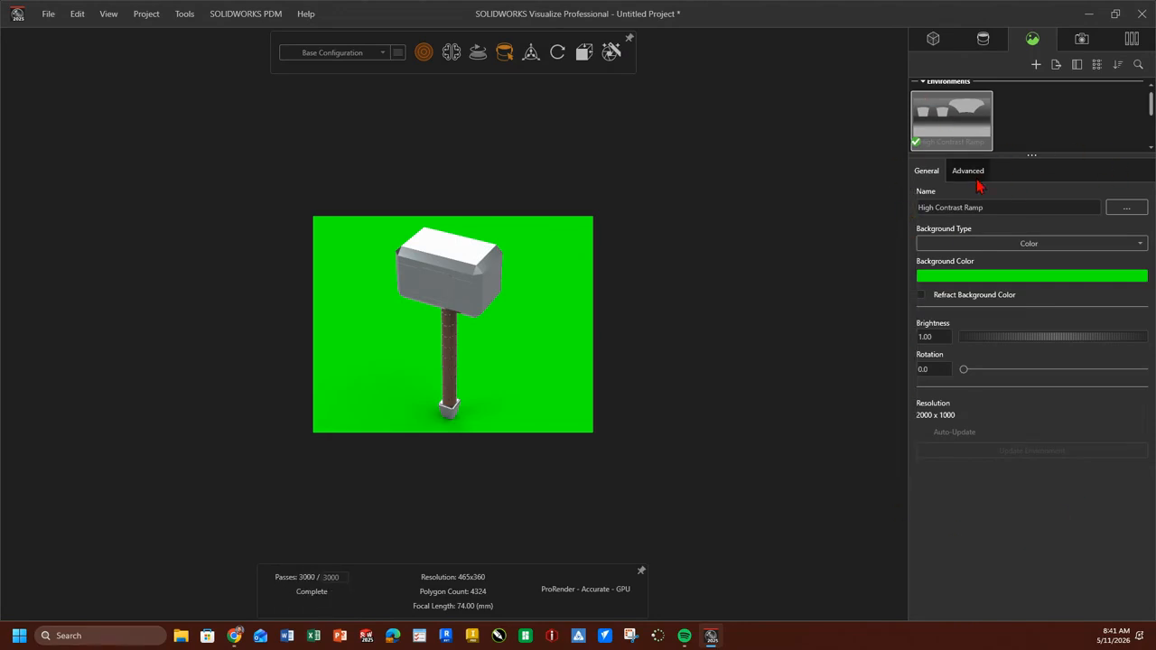
# Disable the environment's ground shadow catcher.
pyautogui.click(974, 173)
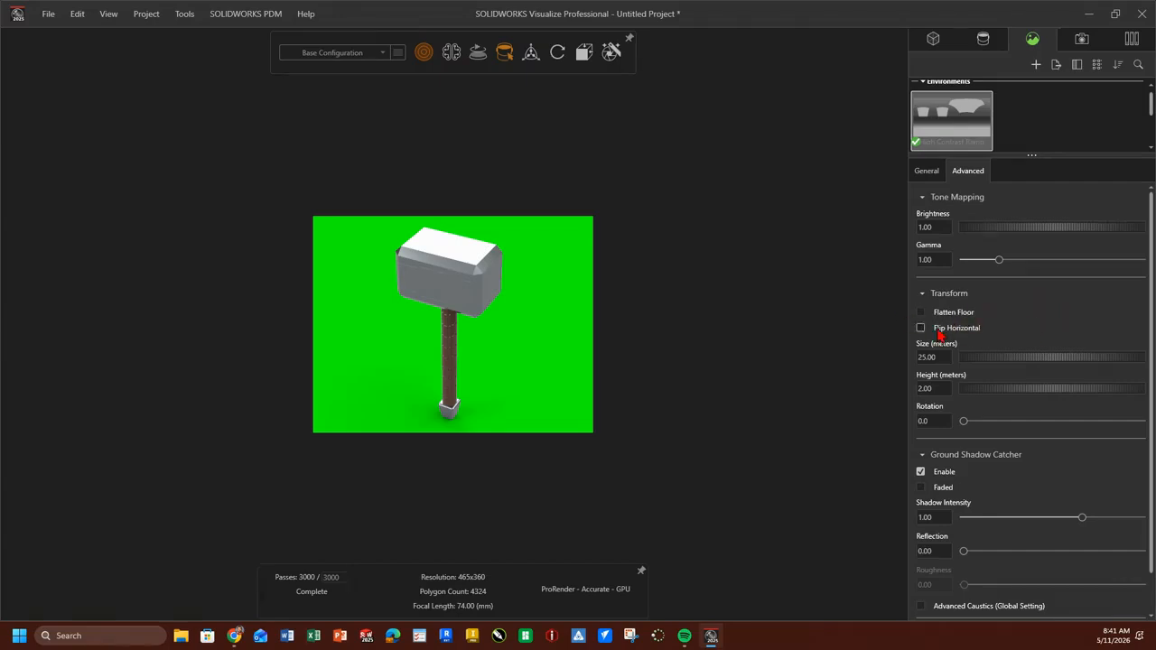
pyautogui.scroll(-2, 1125, 321)
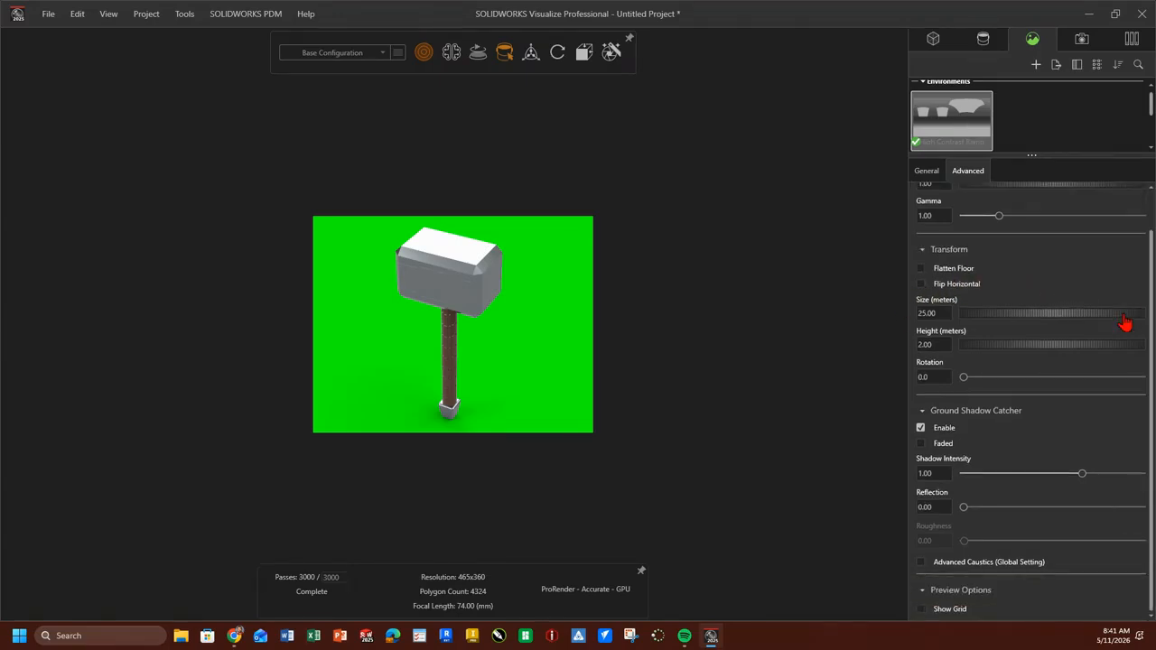
pyautogui.scroll(2, 1125, 321)
pyautogui.scroll(-1, 1124, 316)
pyautogui.click(920, 428)
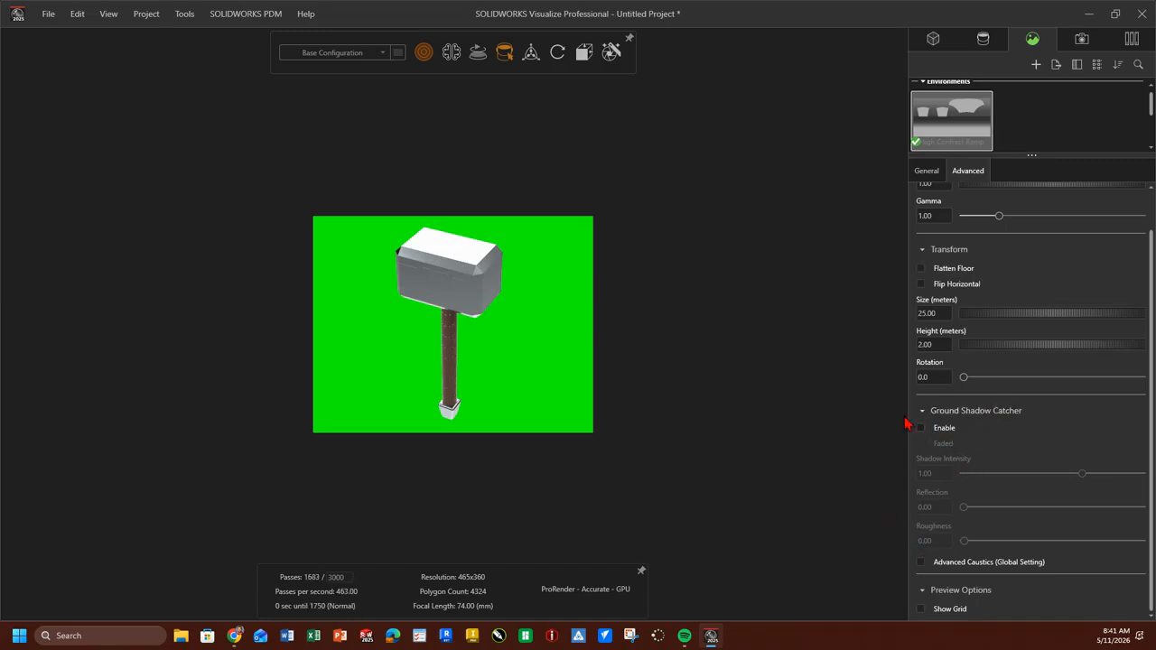
pyautogui.scroll(1, 959, 450)
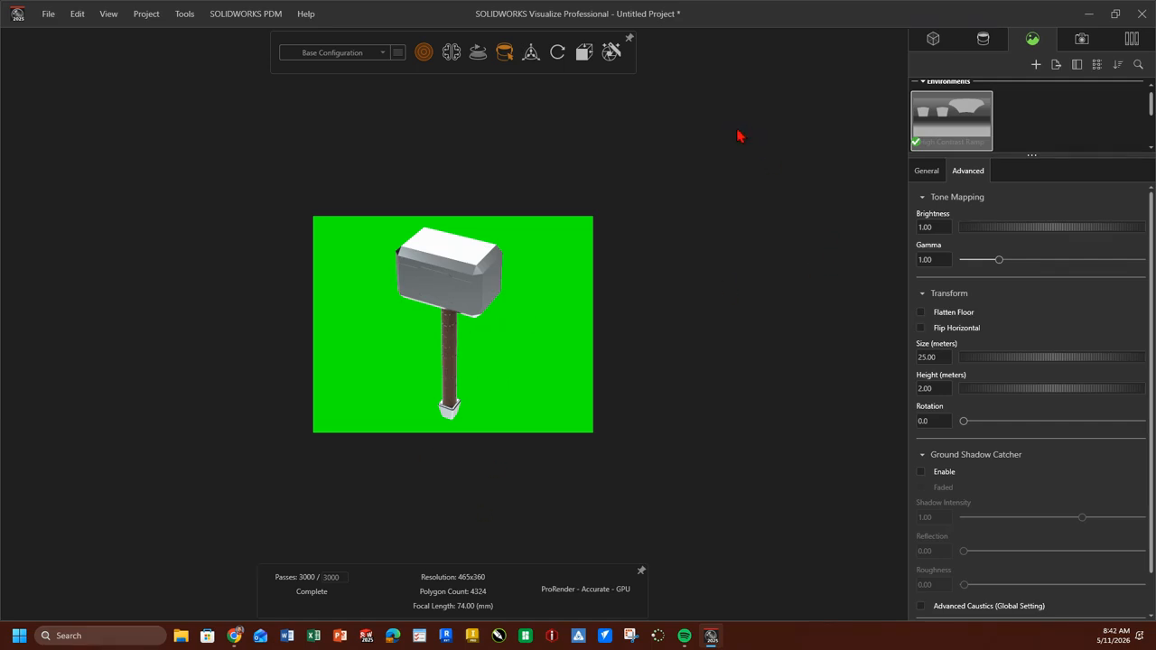
# Change the environment's green background color to black (RGB 0, 0, 0).
pyautogui.click(927, 171)
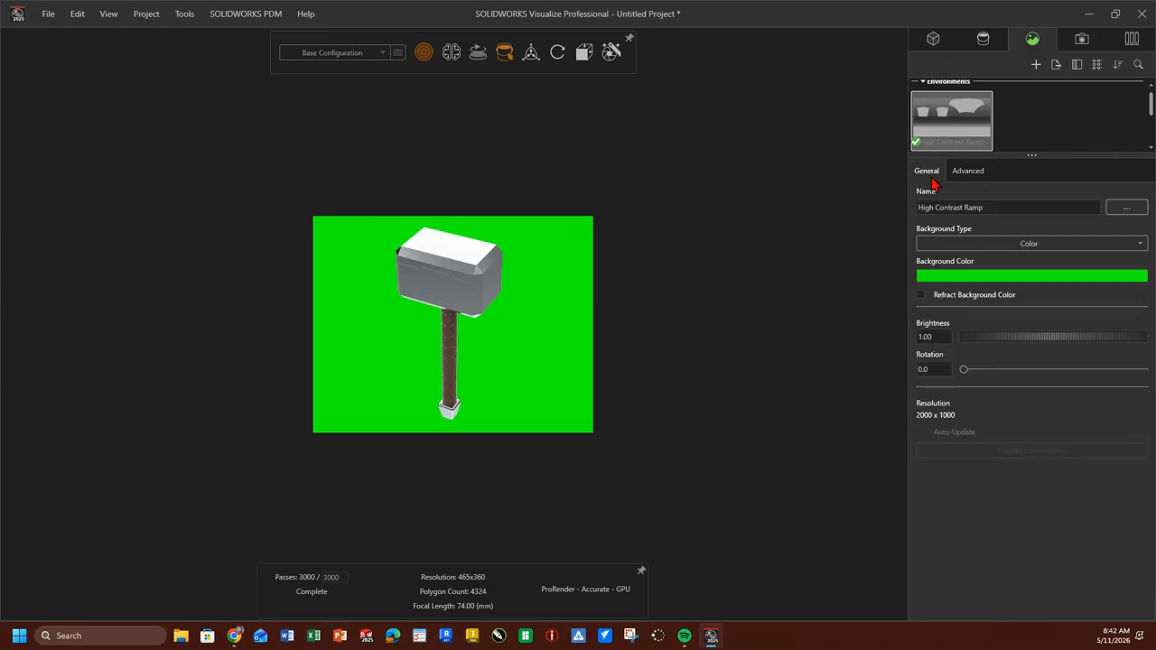
pyautogui.click(950, 276)
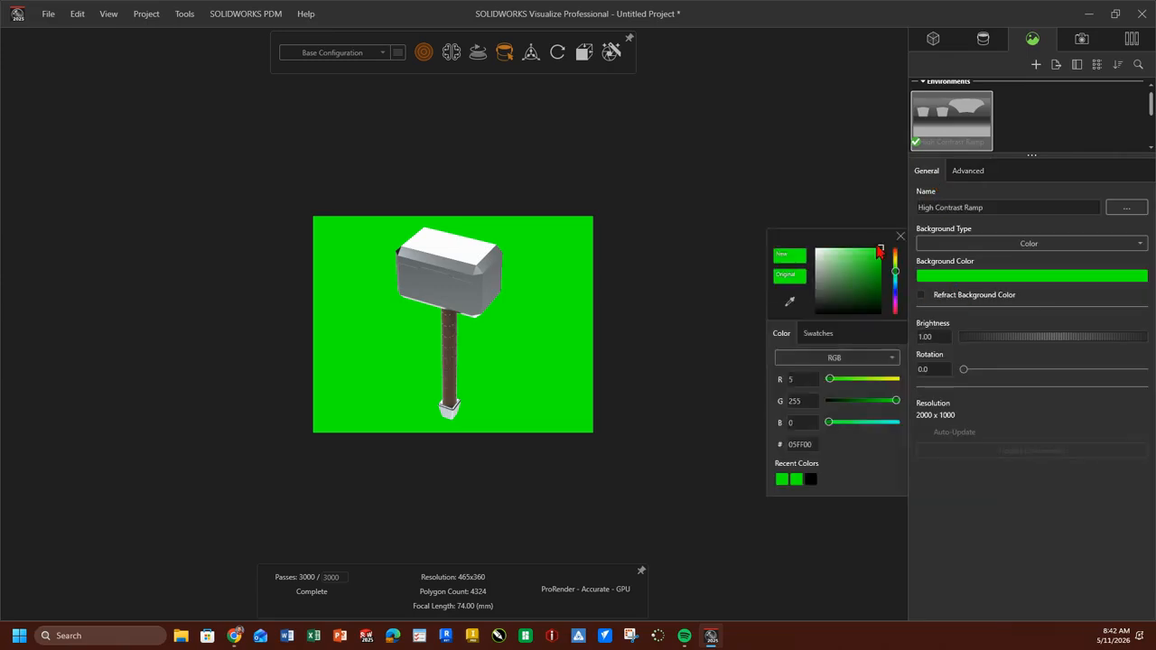
pyautogui.moveTo(879, 252); pyautogui.dragTo(816, 343)
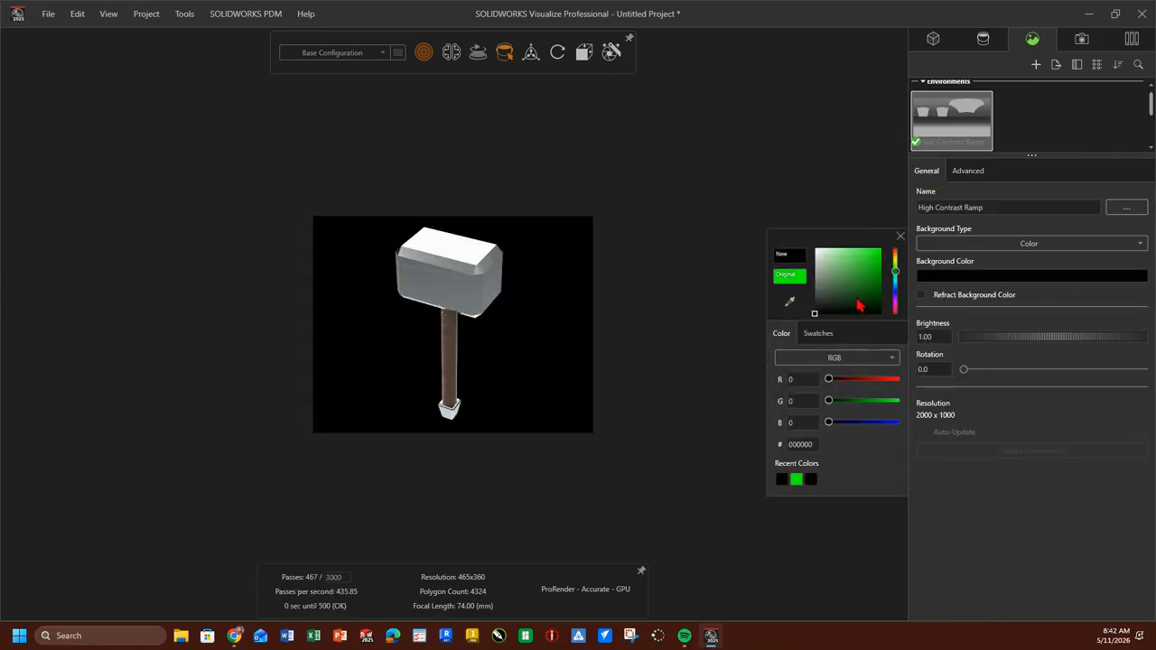
pyautogui.click(712, 187)
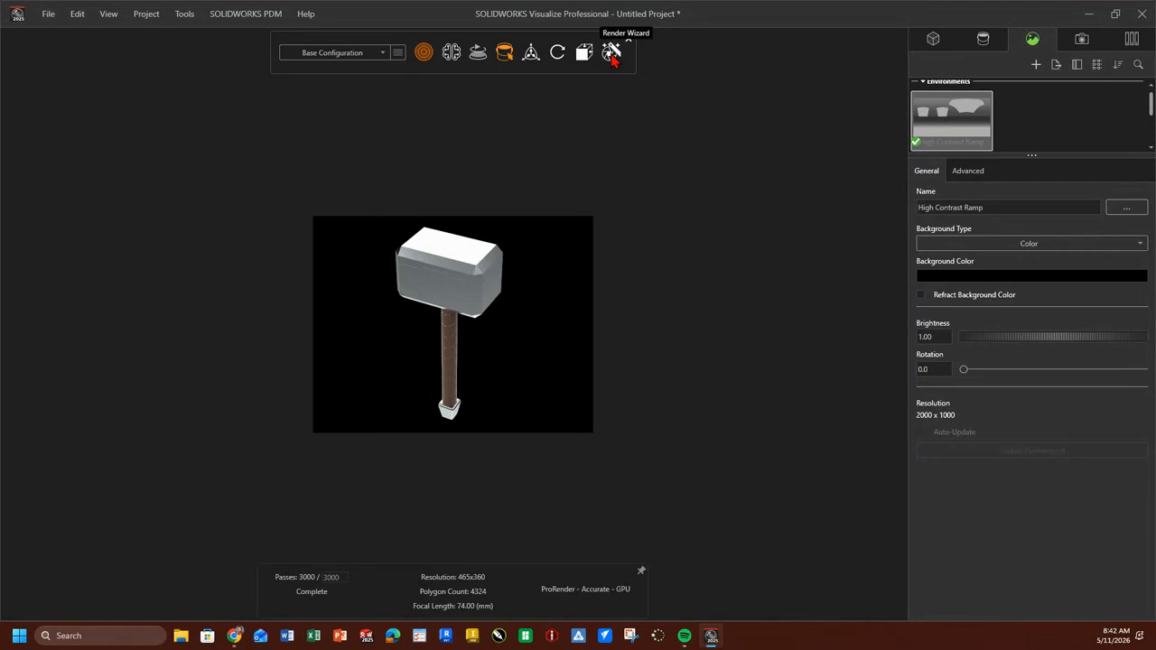
# Save the project in the Projects folder under the name Demo Hammer 3.
pyautogui.click(49, 15)
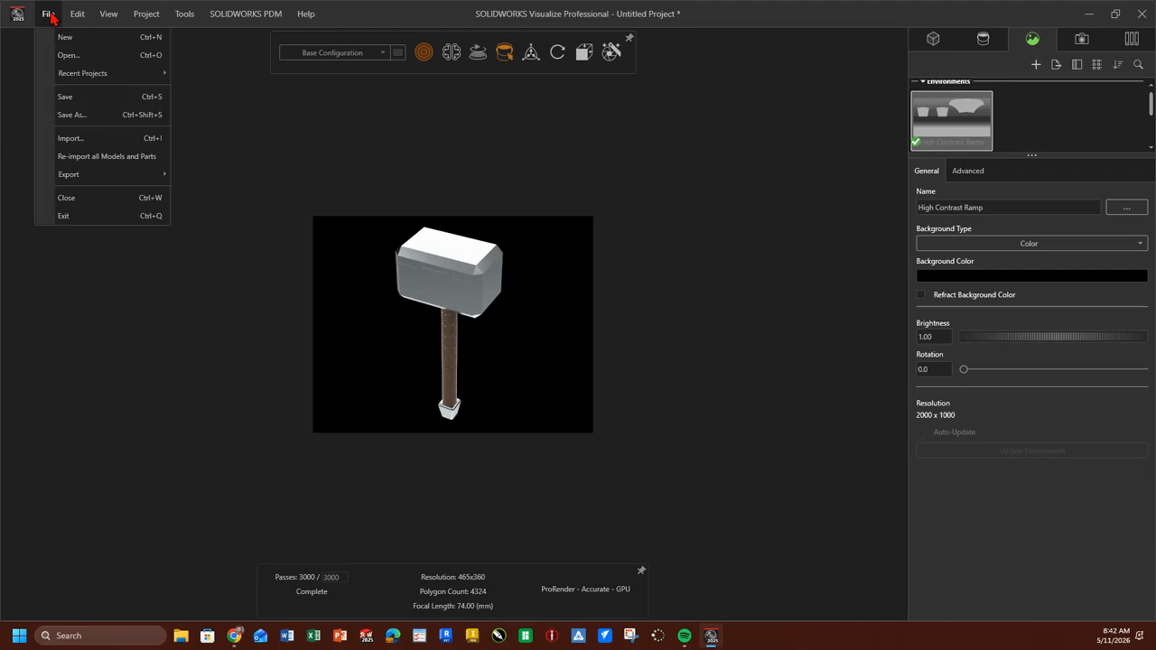
pyautogui.click(72, 99)
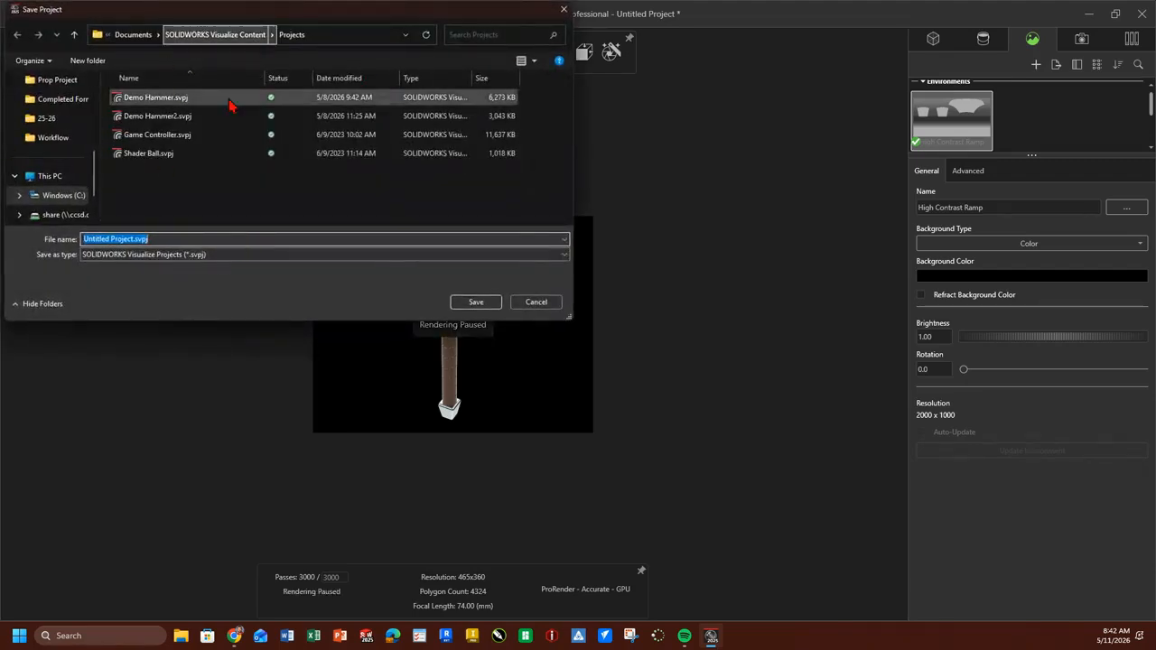
pyautogui.click(133, 239)
pyautogui.moveTo(133, 239); pyautogui.dragTo(18, 233)
pyautogui.write('Demo Hammer')
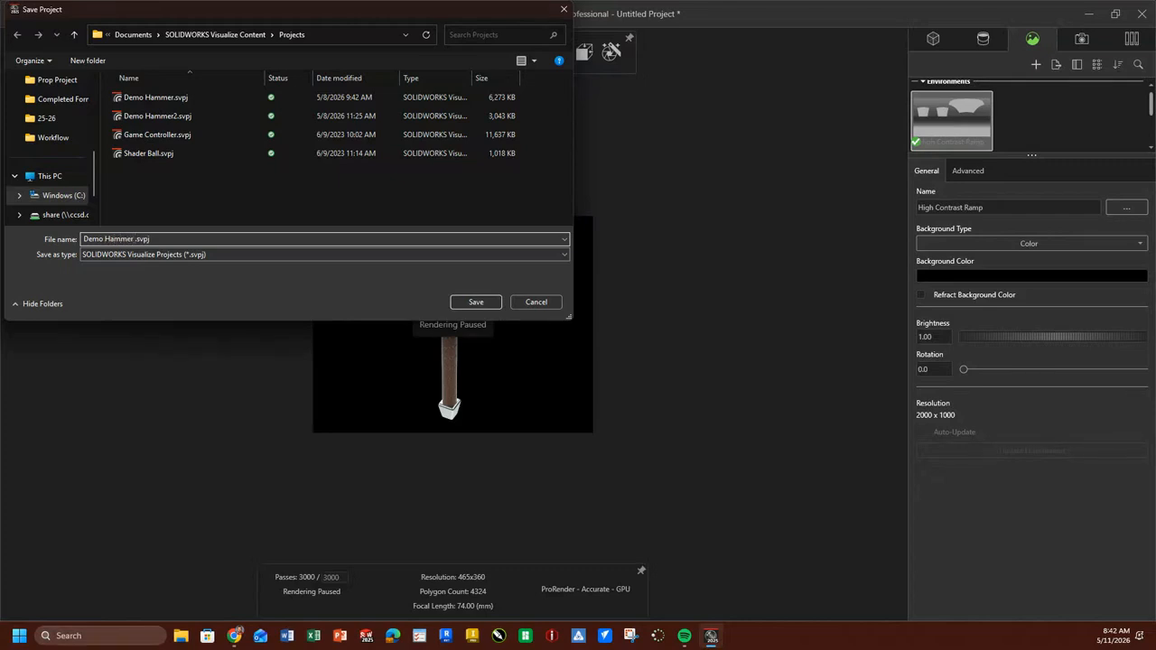
pyautogui.press('Return')
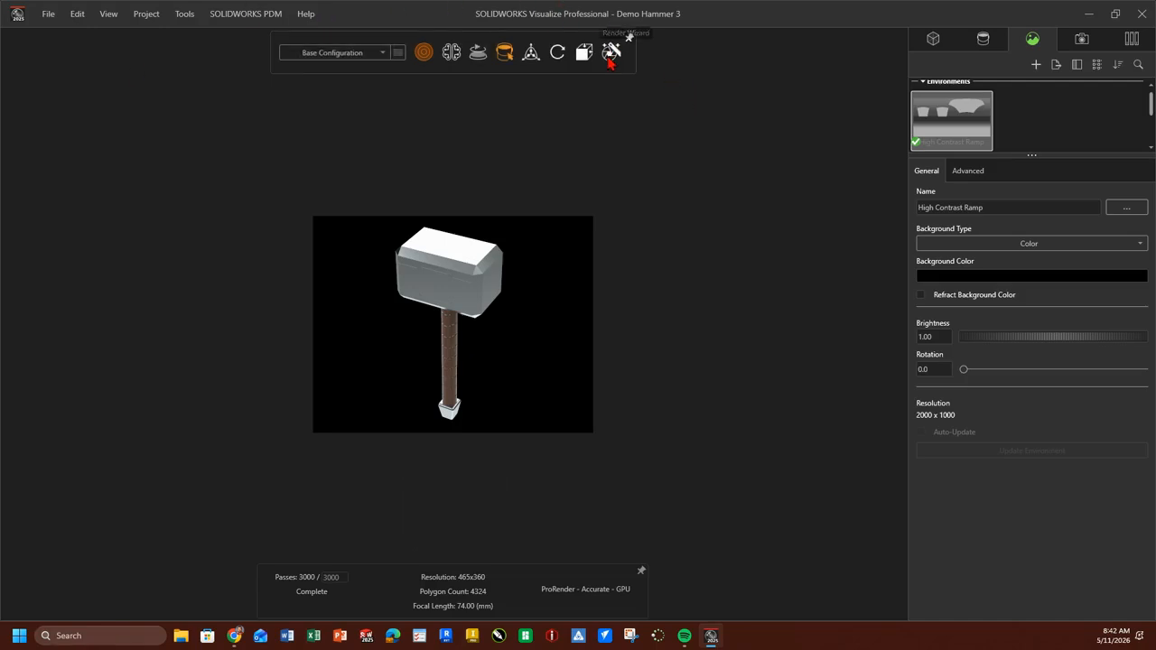
# Choose the Draft preset for an image render in the Render Wizard and close the wizard.
pyautogui.click(611, 57)
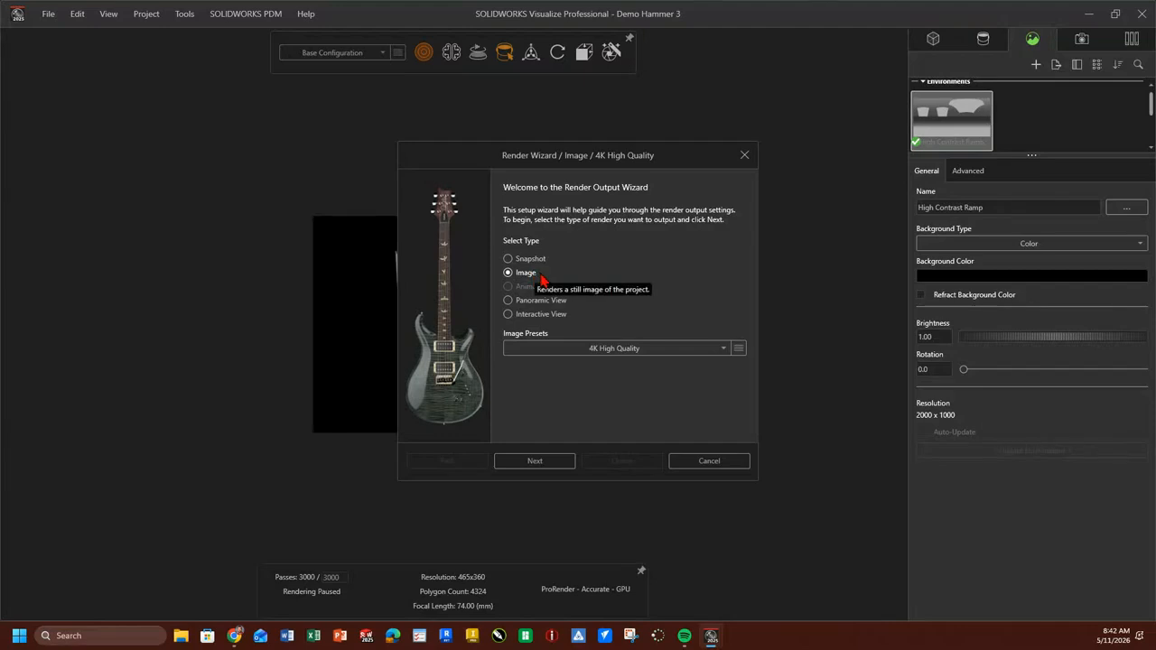
pyautogui.click(642, 352)
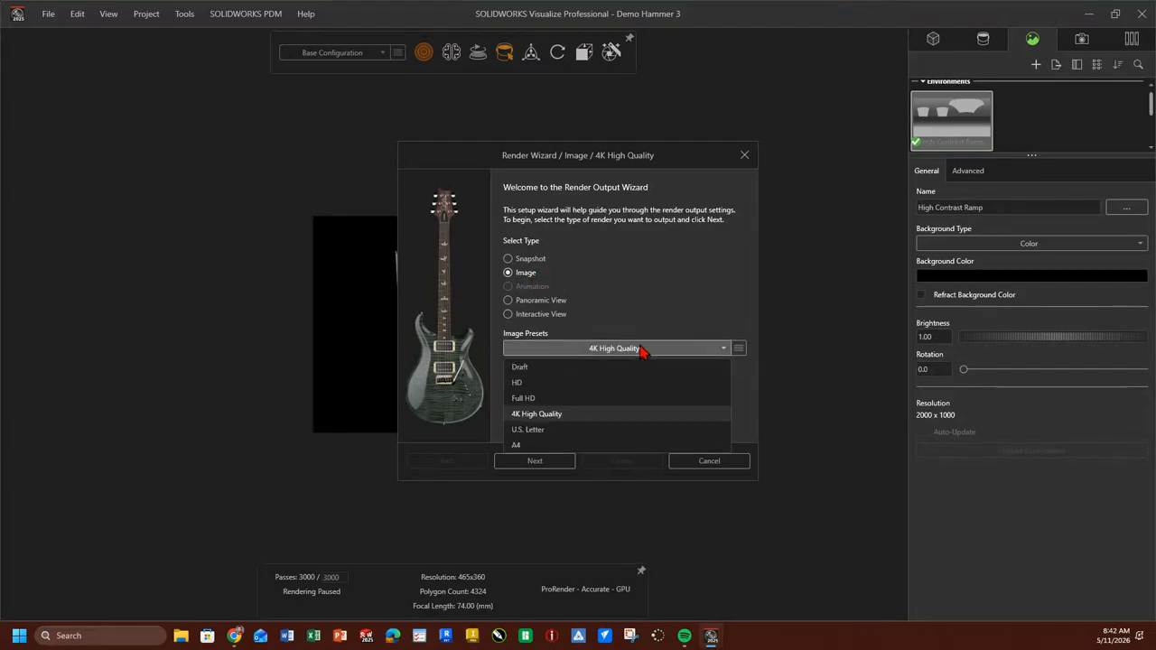
pyautogui.click(557, 368)
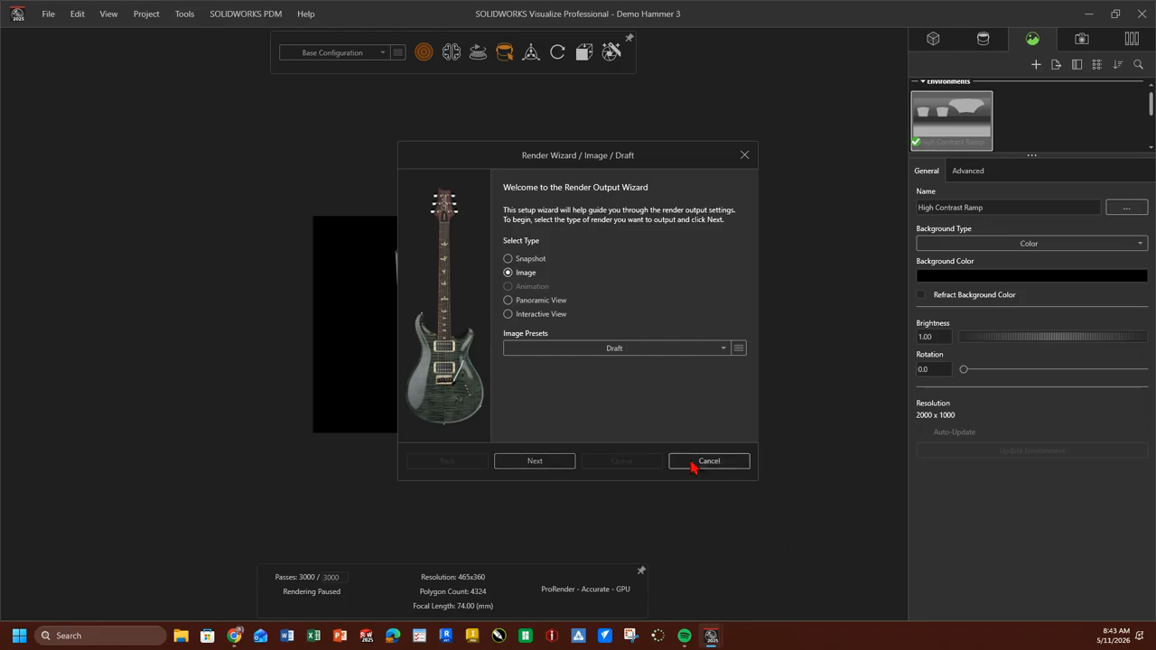
pyautogui.click(738, 463)
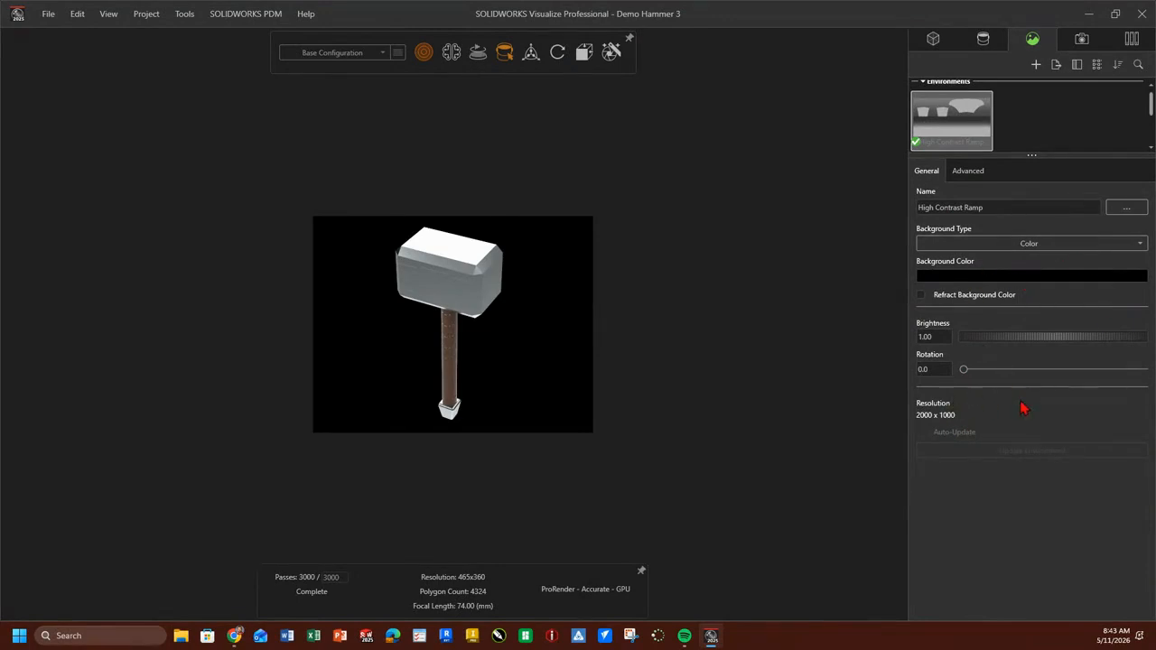
pyautogui.click(975, 172)
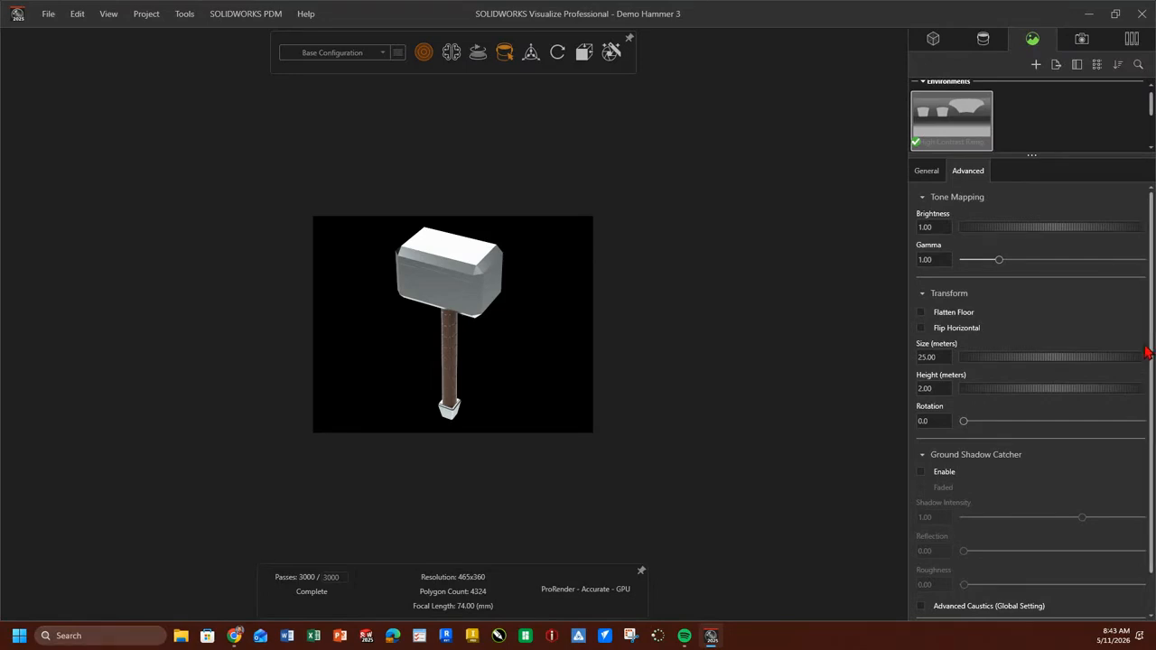
pyautogui.moveTo(1151, 353); pyautogui.dragTo(1122, 140)
pyautogui.click(930, 172)
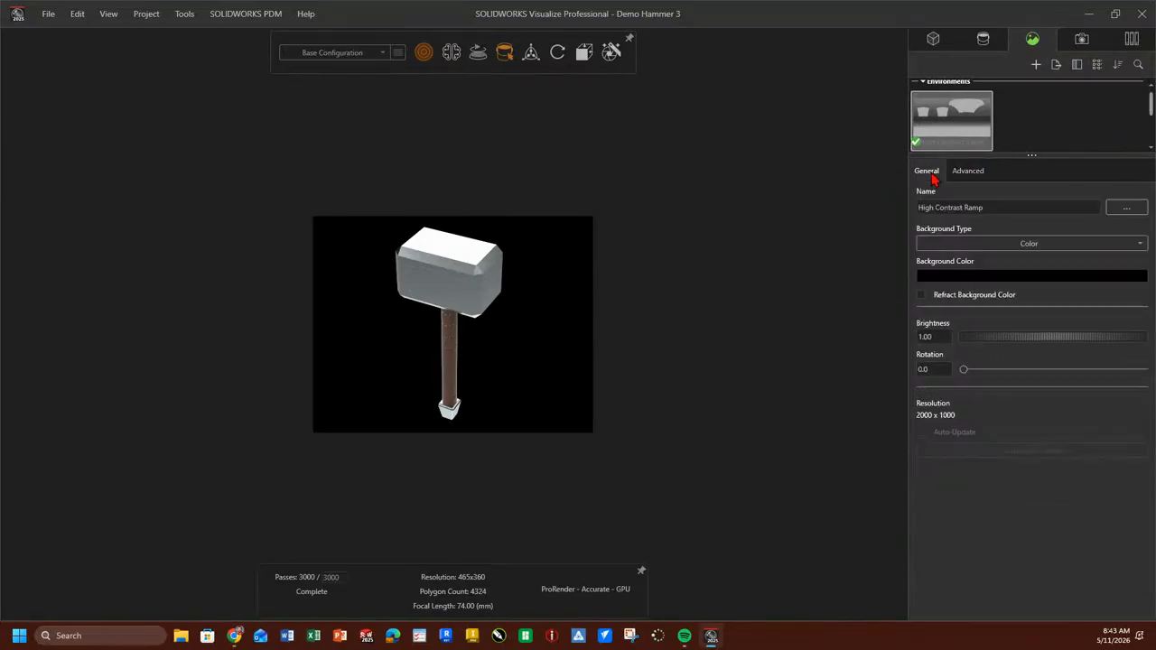
# Set up a Draft image render in the Render Wizard with PNG format and the alpha channel included.
pyautogui.moveTo(582, 76)
pyautogui.click(612, 52)
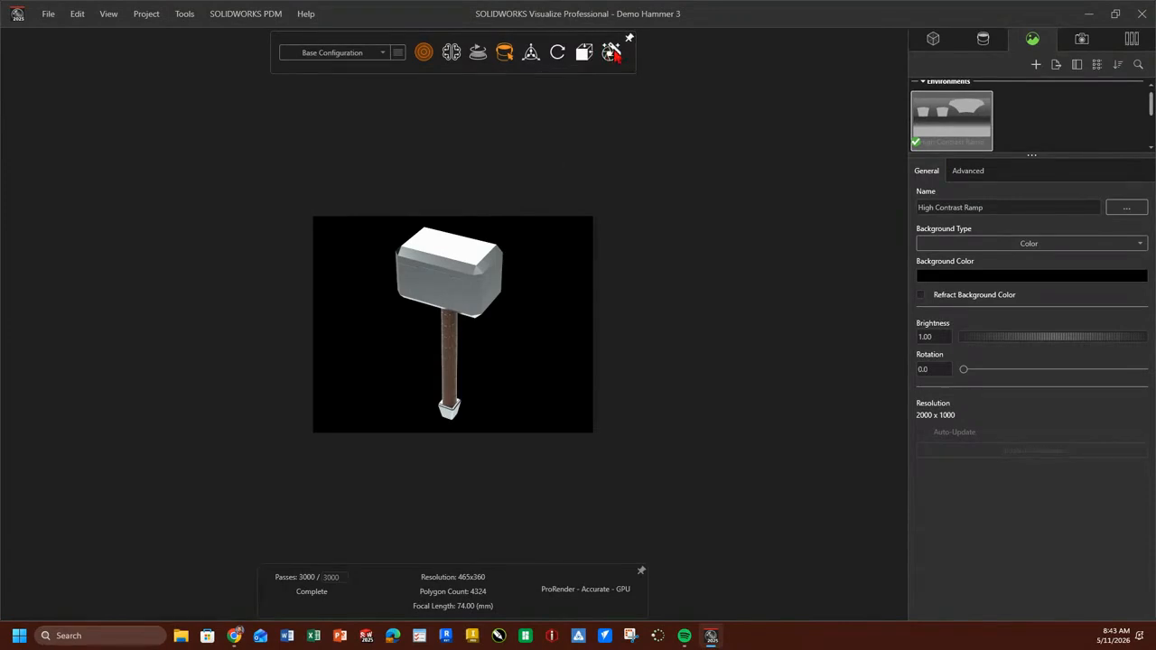
pyautogui.moveTo(674, 162); pyautogui.dragTo(820, 130)
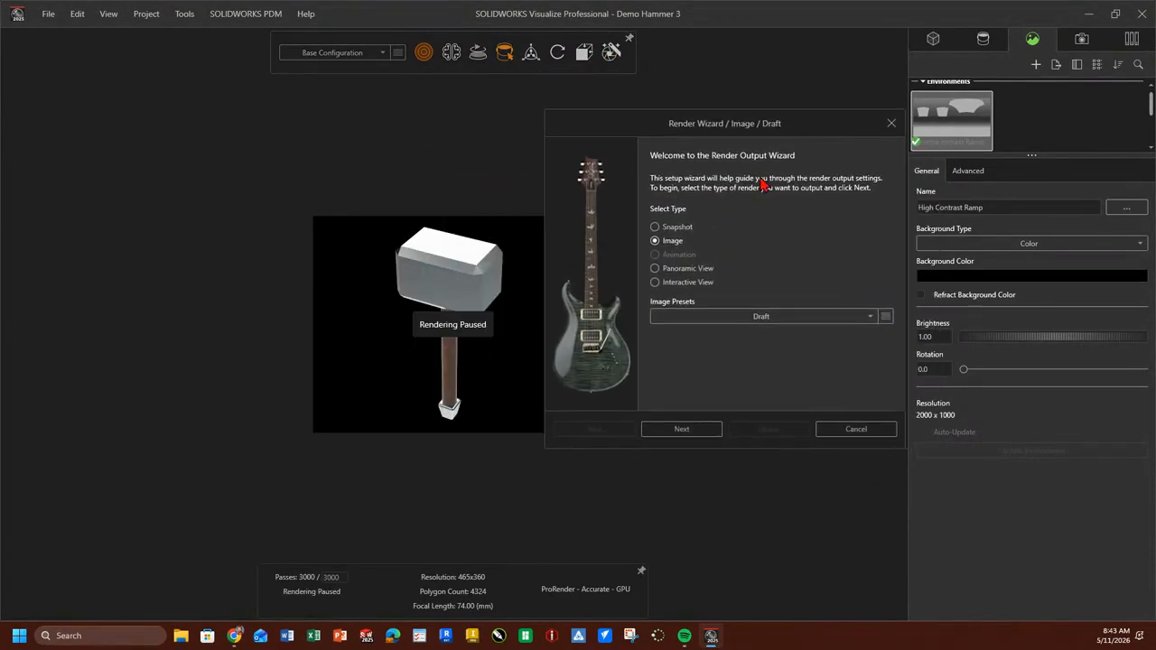
pyautogui.click(689, 431)
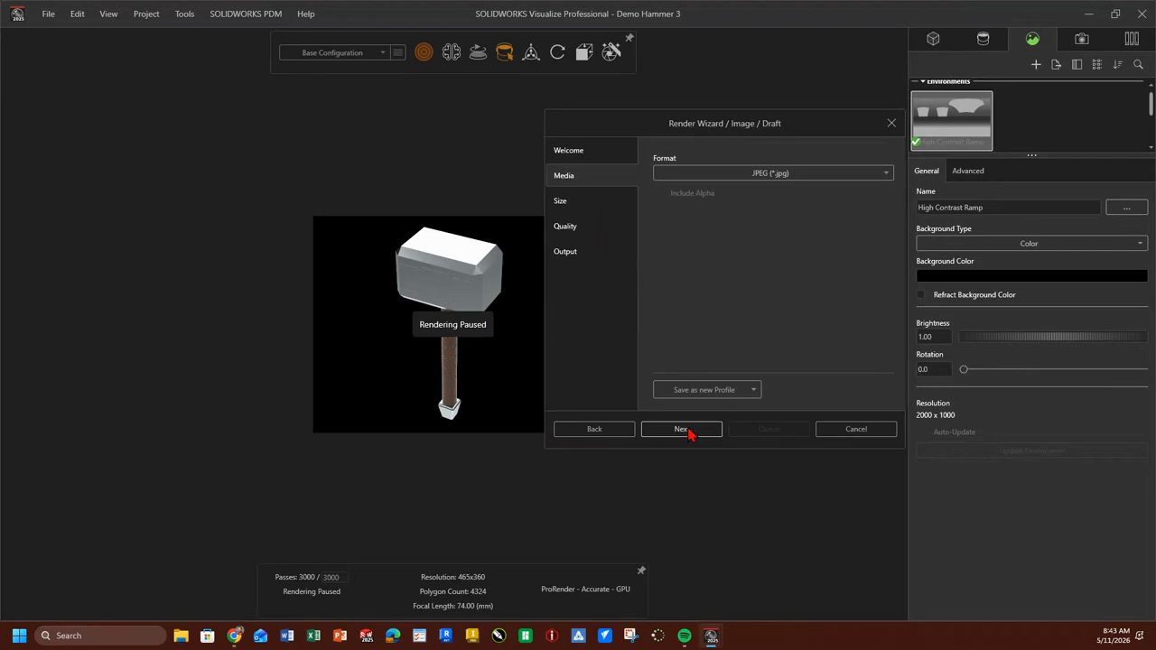
pyautogui.click(690, 175)
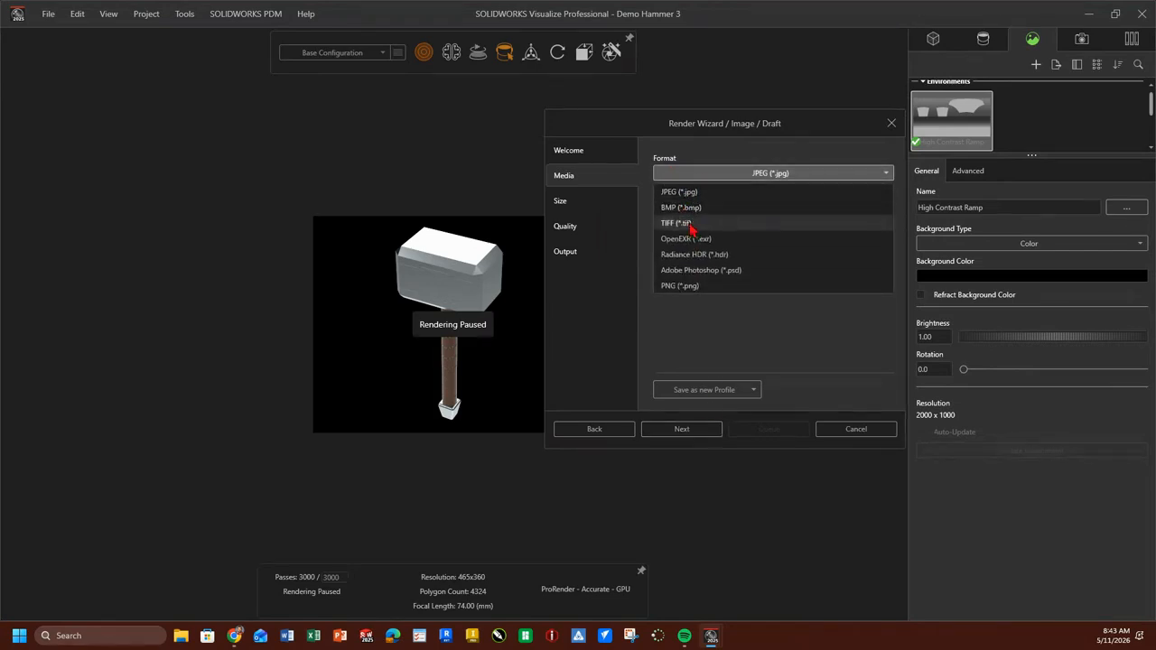
pyautogui.click(692, 287)
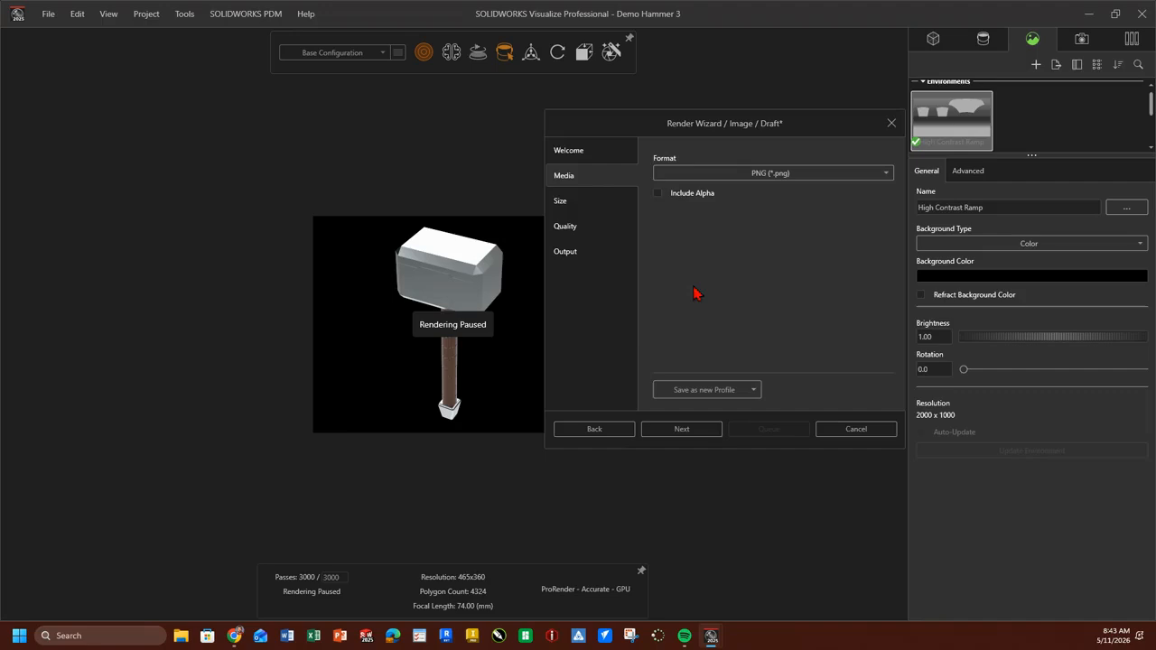
pyautogui.click(658, 195)
pyautogui.click(688, 435)
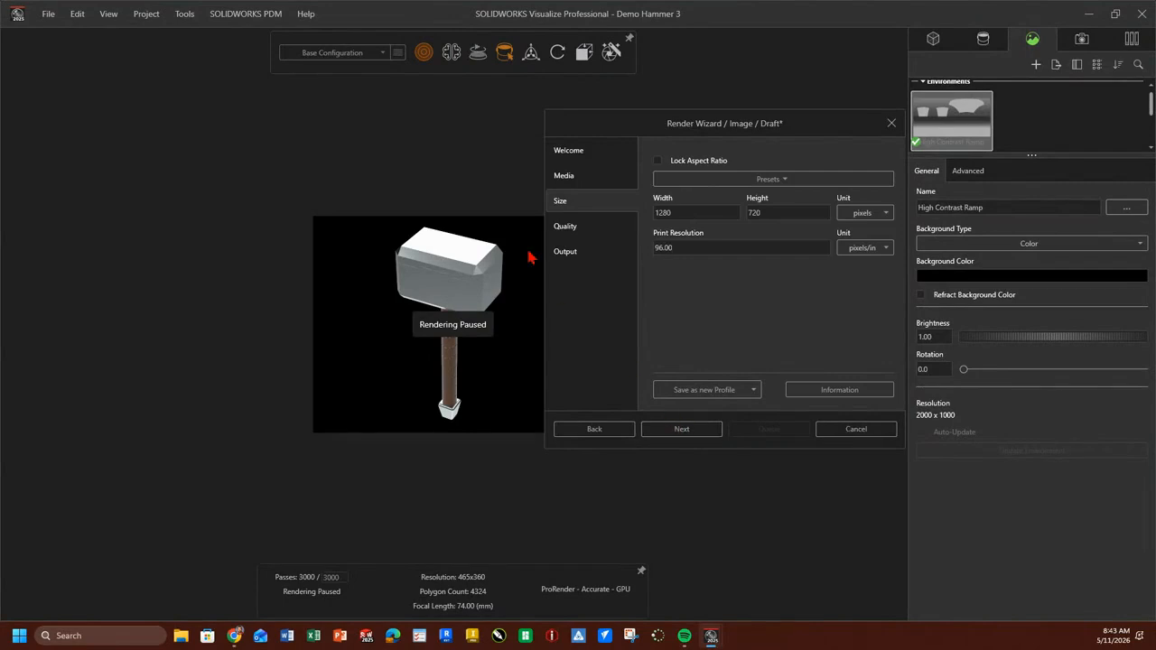
# Render the Demo Hammer 3 image with the preset's size and quality settings and close the output viewer.
pyautogui.moveTo(643, 129); pyautogui.dragTo(647, 82)
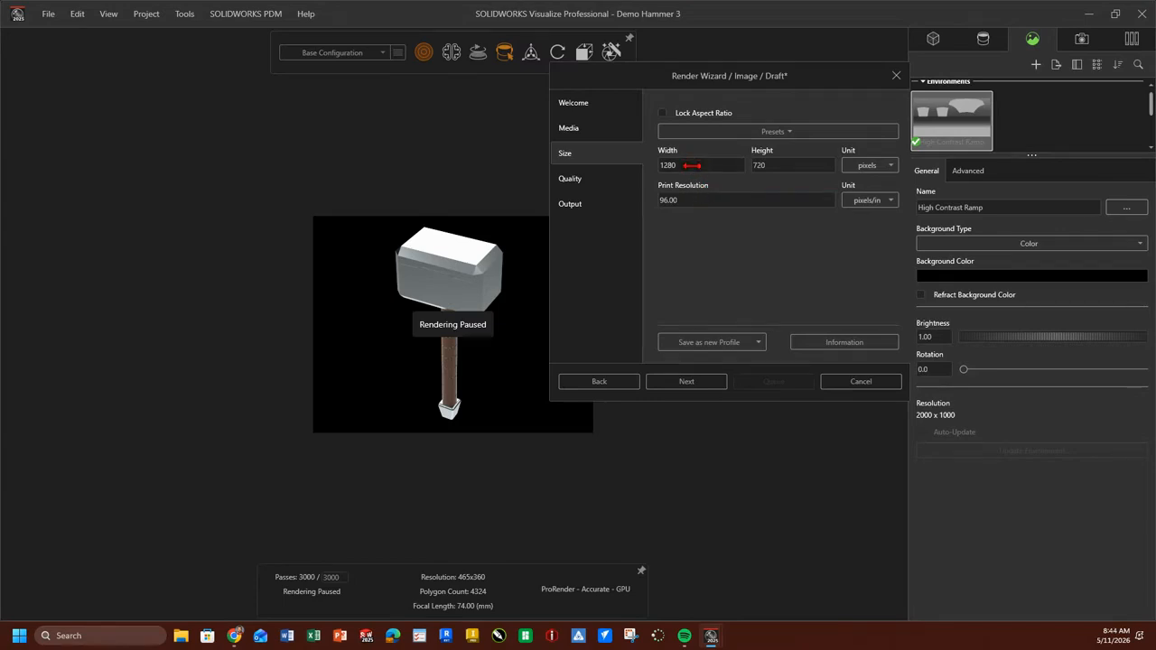
pyautogui.click(698, 200)
pyautogui.click(702, 165)
pyautogui.click(687, 382)
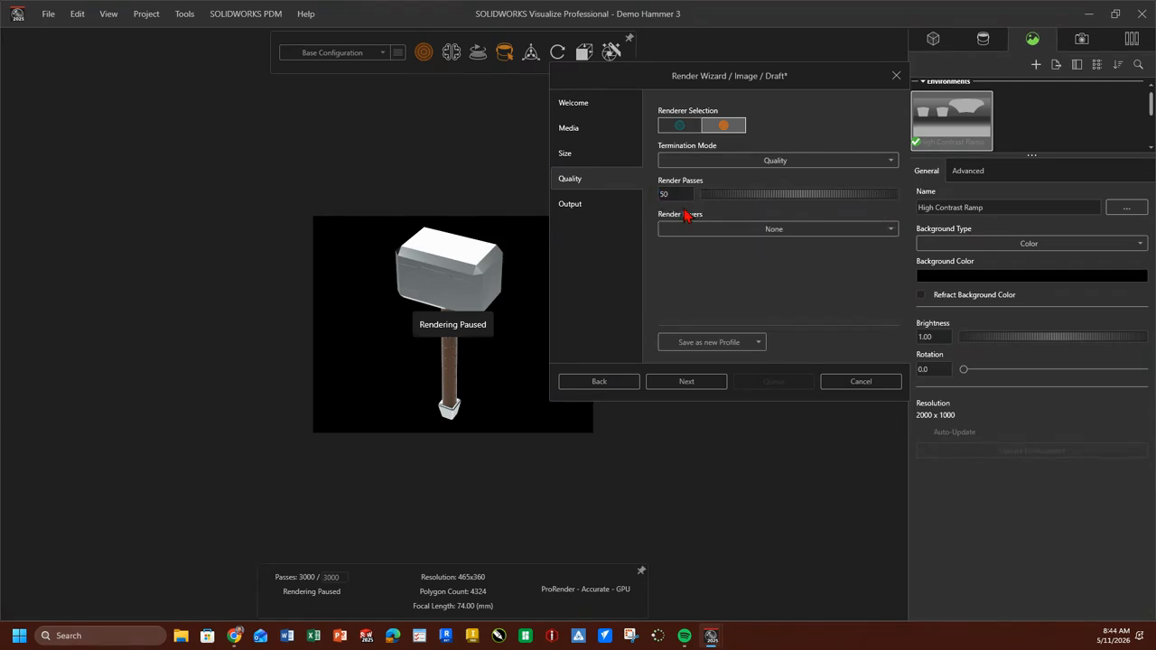
pyautogui.click(688, 381)
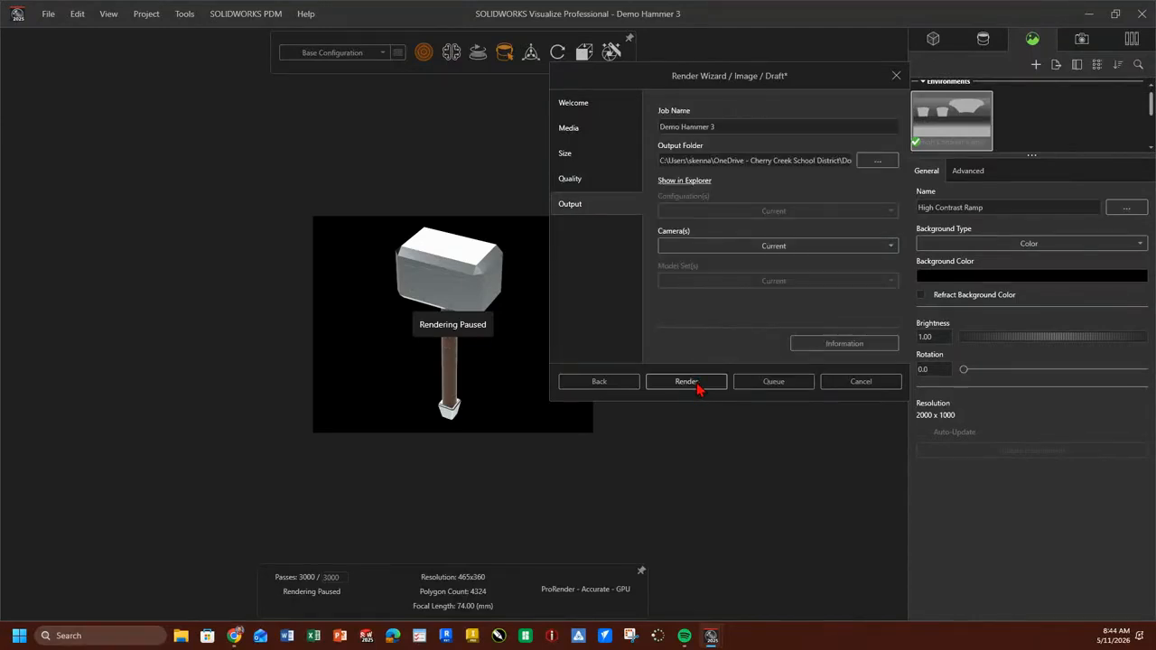
pyautogui.click(696, 383)
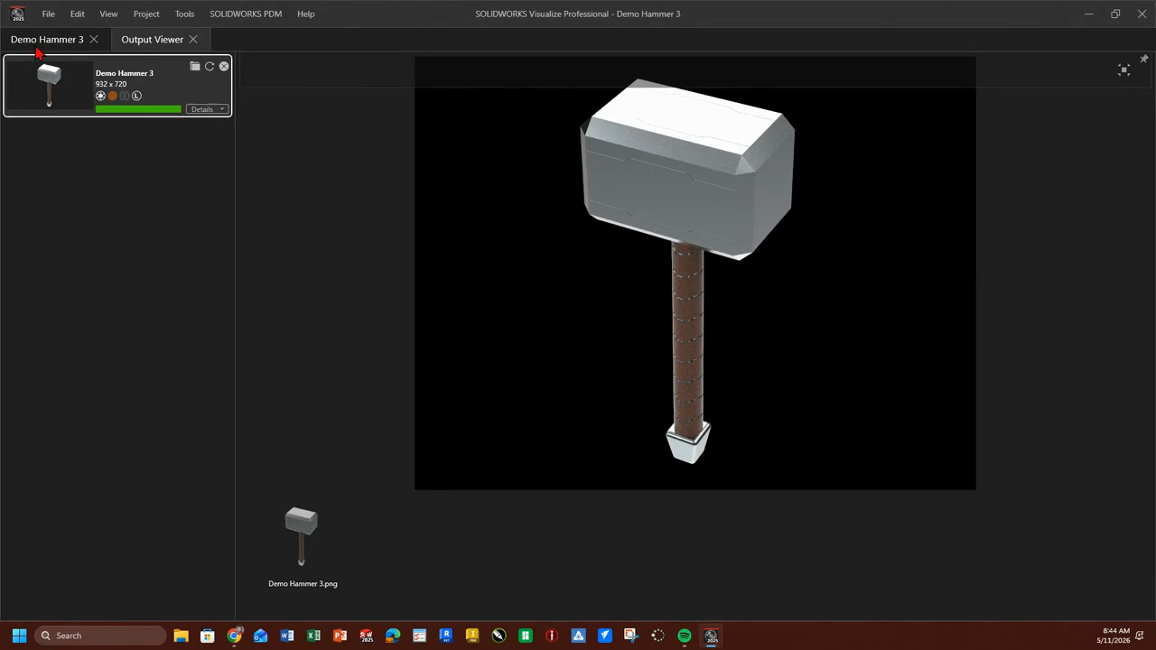
pyautogui.click(194, 40)
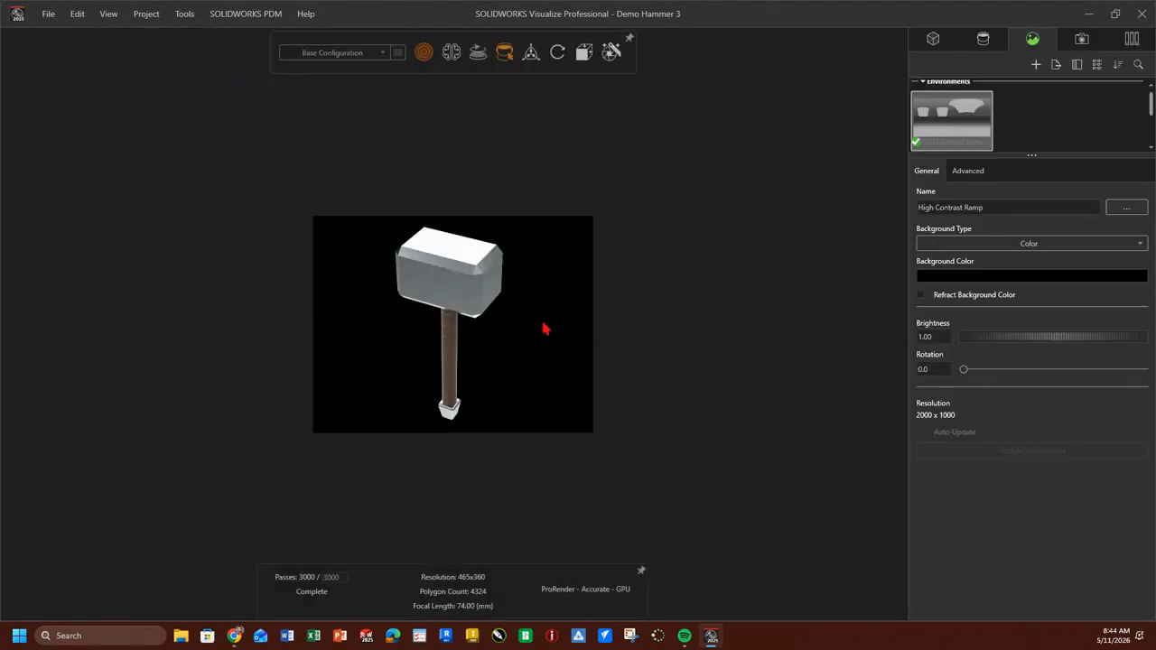
# Adjust the camera view of the hammer slightly and change the environment's background color to green (29D025).
pyautogui.moveTo(427, 371); pyautogui.dragTo(429, 360)
pyautogui.scroll(1, 428, 353)
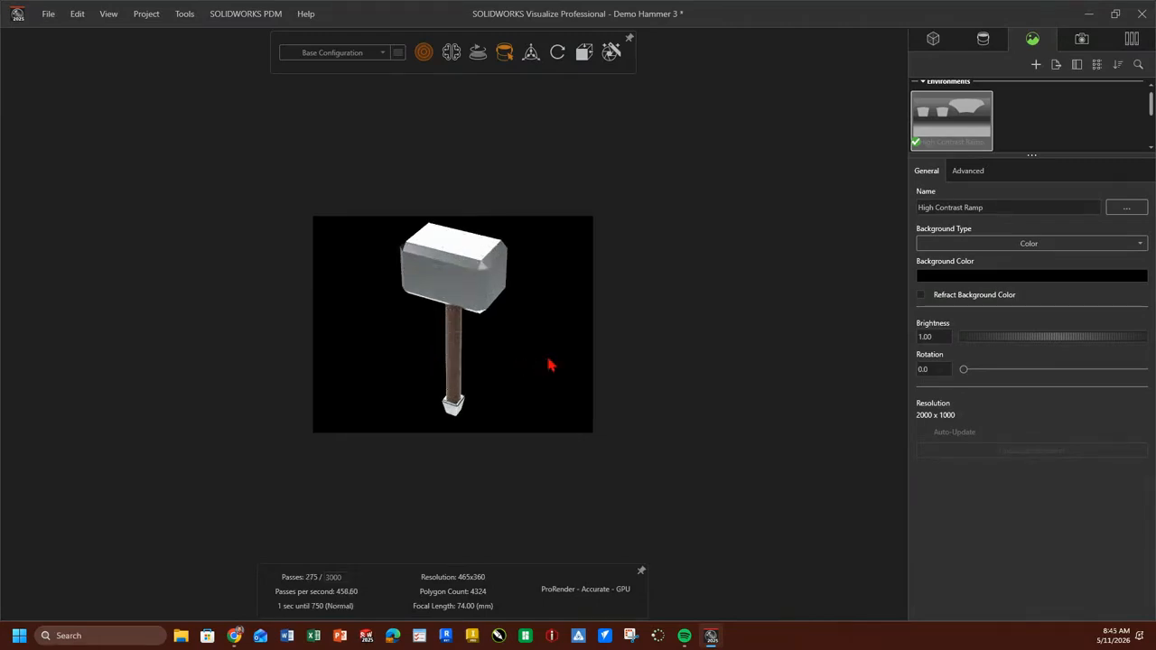
pyautogui.click(939, 278)
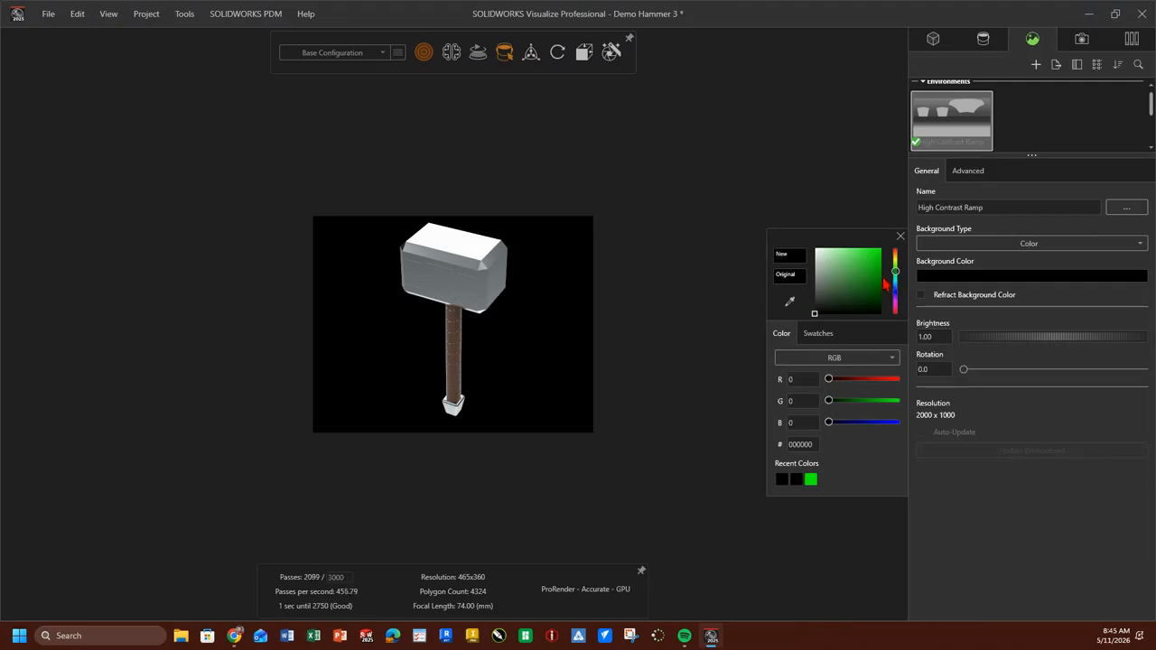
pyautogui.moveTo(814, 316); pyautogui.dragTo(871, 261)
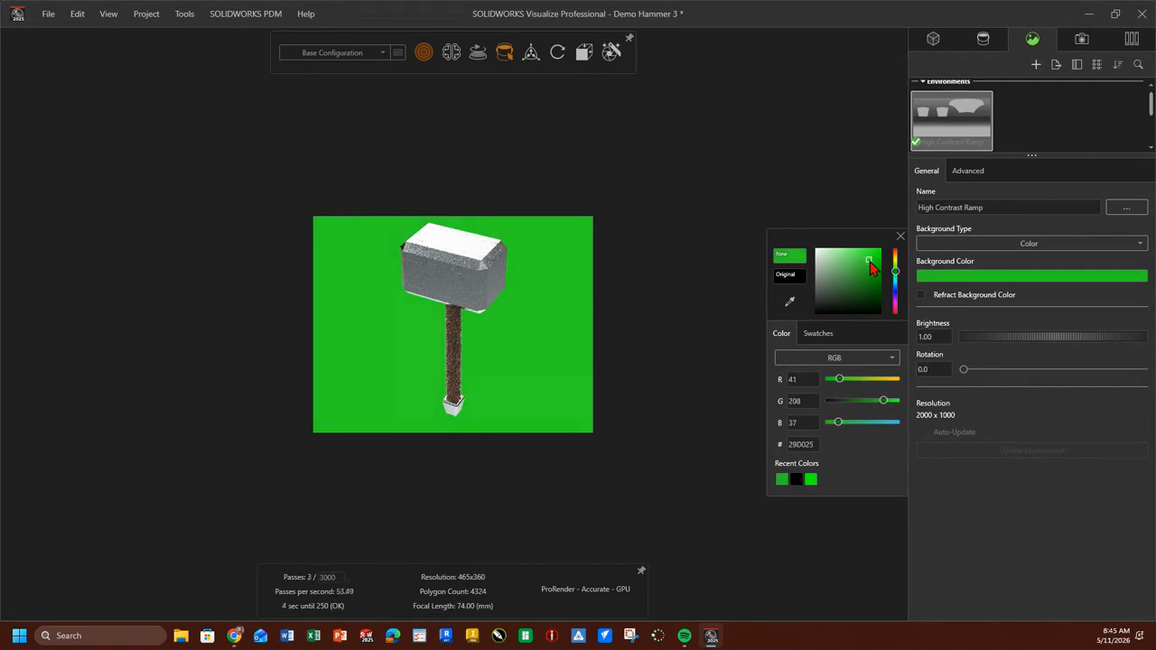
pyautogui.click(645, 284)
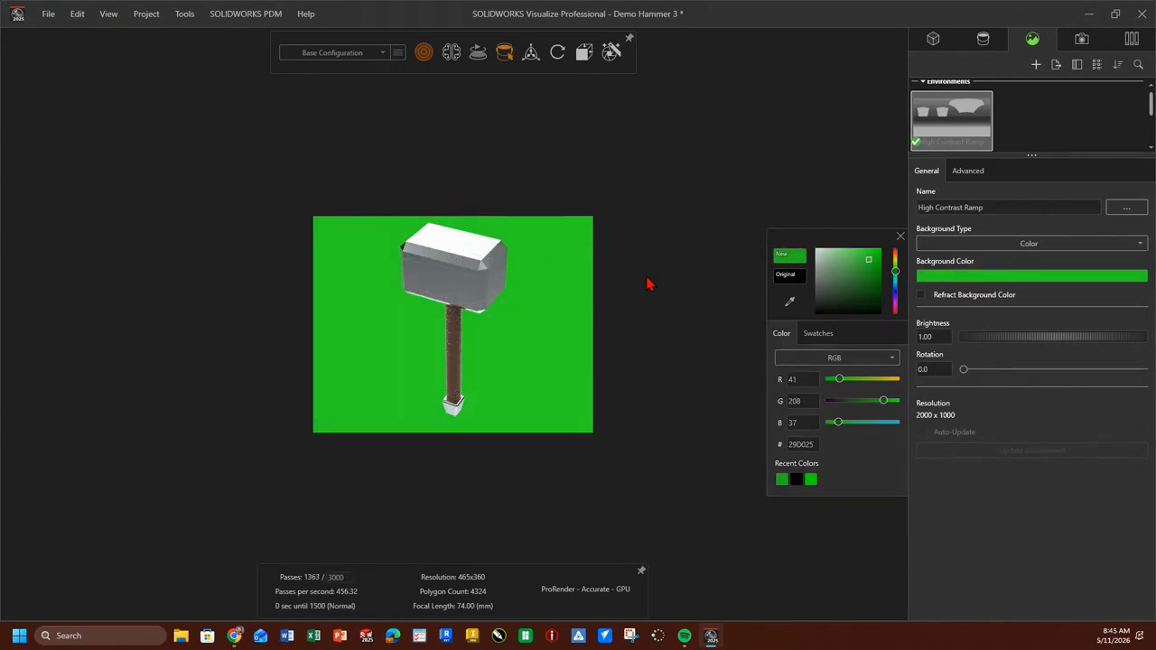
# Review the Studio Soft Grey 12 backplate's settings and the environment's advanced ground shadow catcher options.
pyautogui.scroll(-3, 1045, 121)
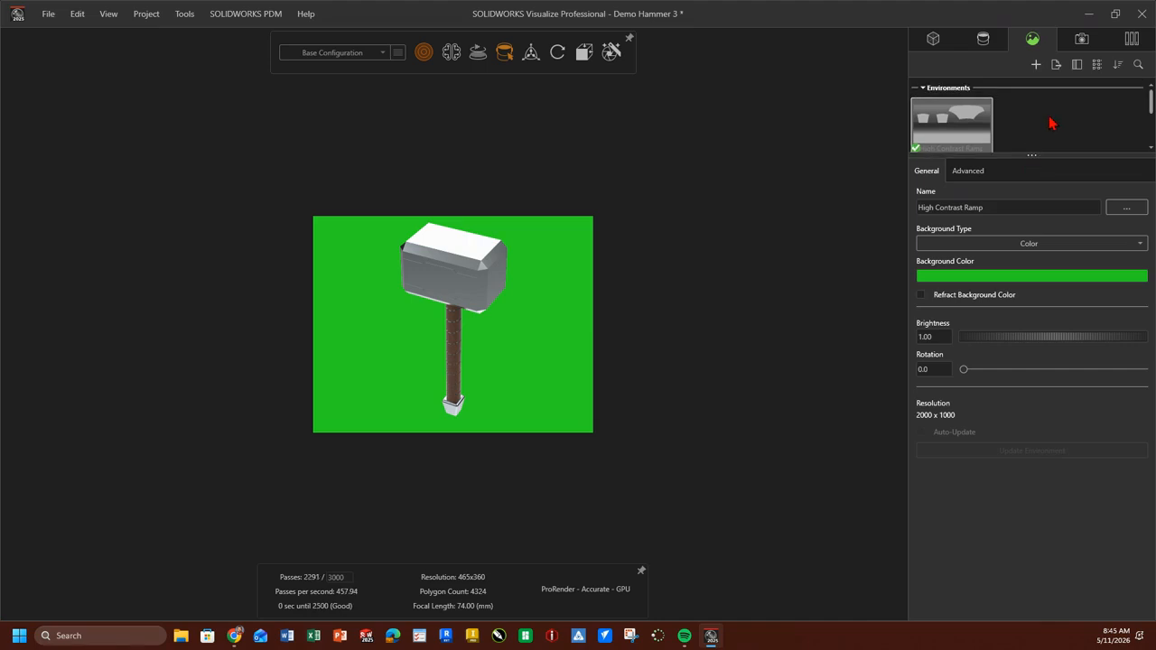
pyautogui.click(958, 123)
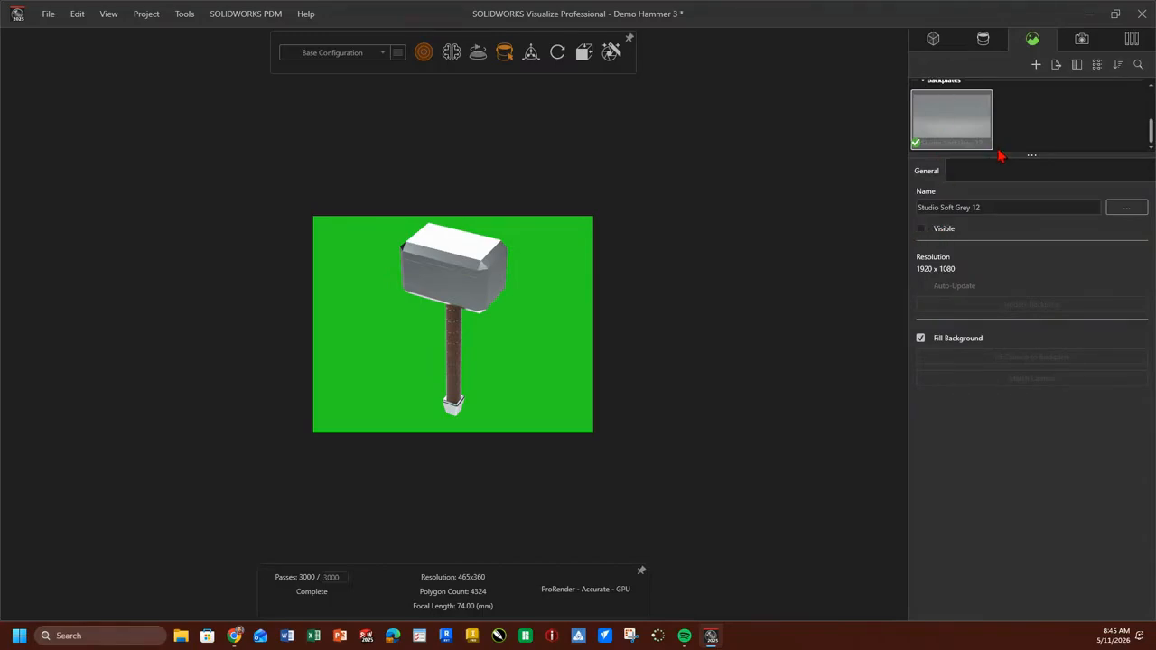
pyautogui.scroll(3, 950, 107)
pyautogui.click(957, 132)
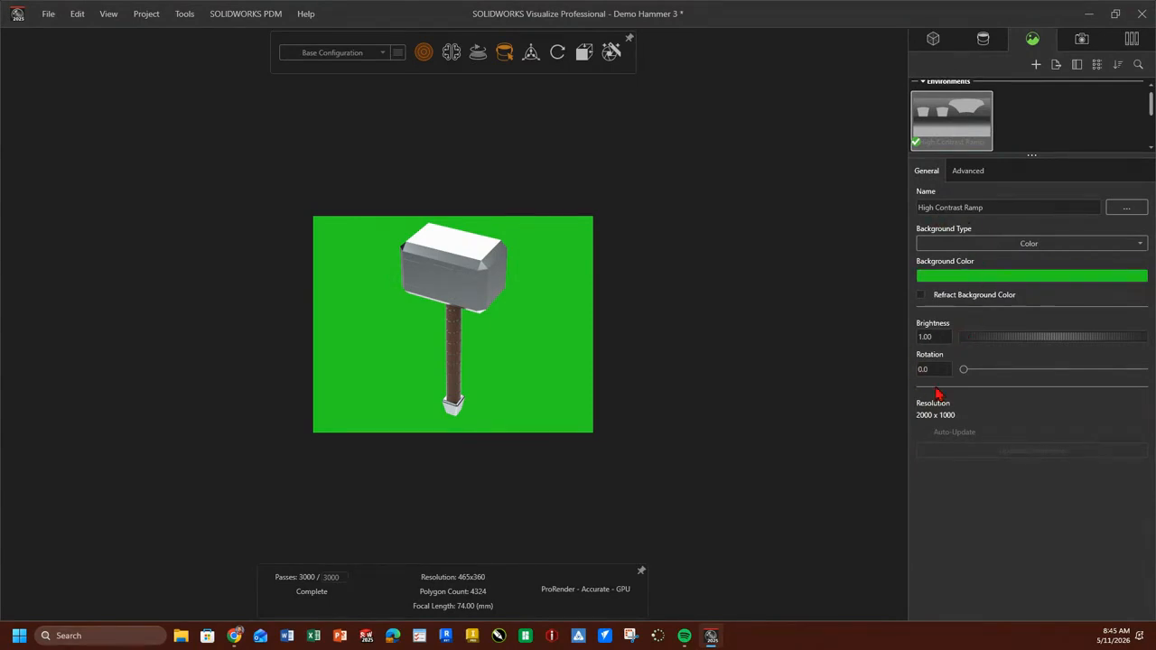
pyautogui.click(969, 174)
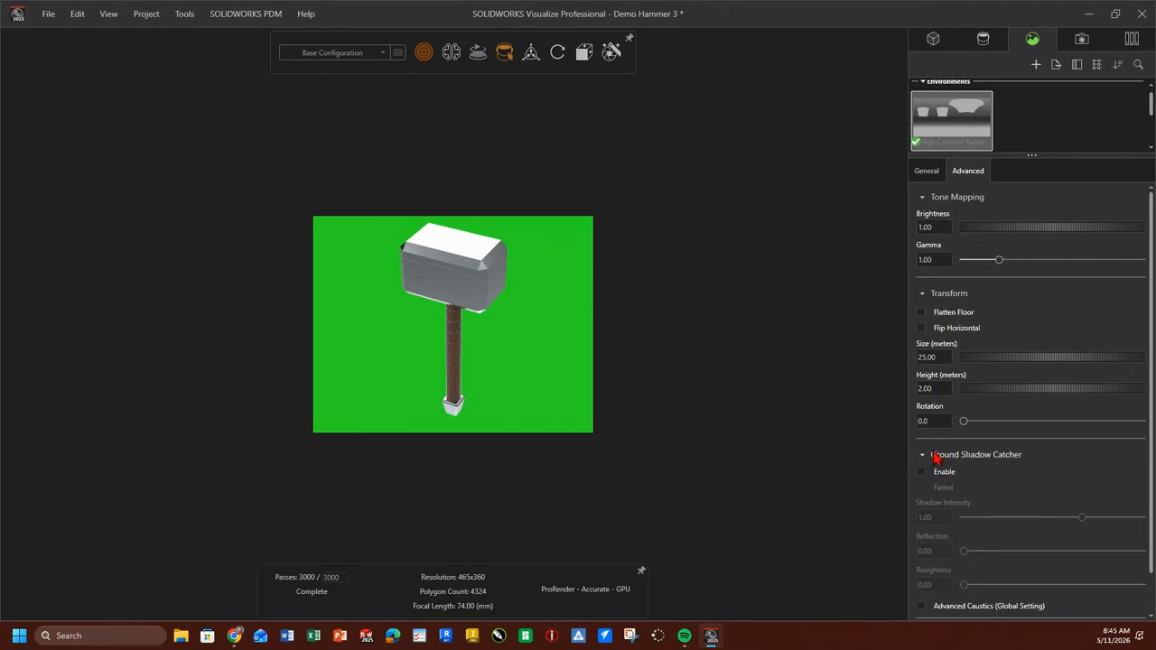
pyautogui.scroll(-1, 975, 451)
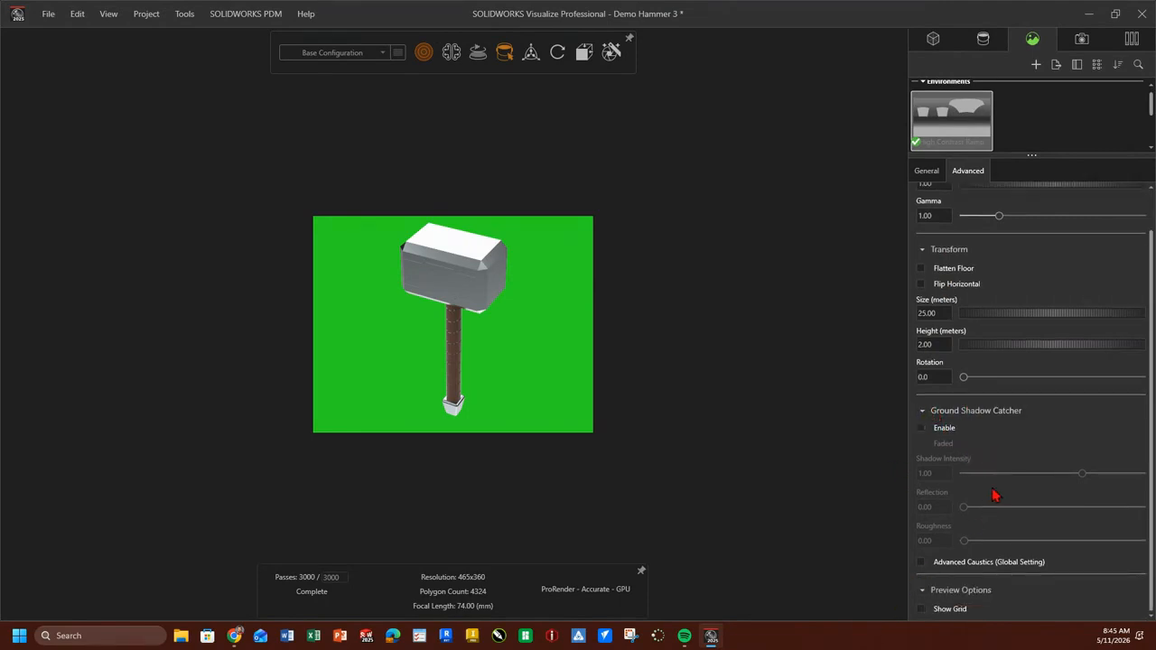
pyautogui.scroll(1, 995, 469)
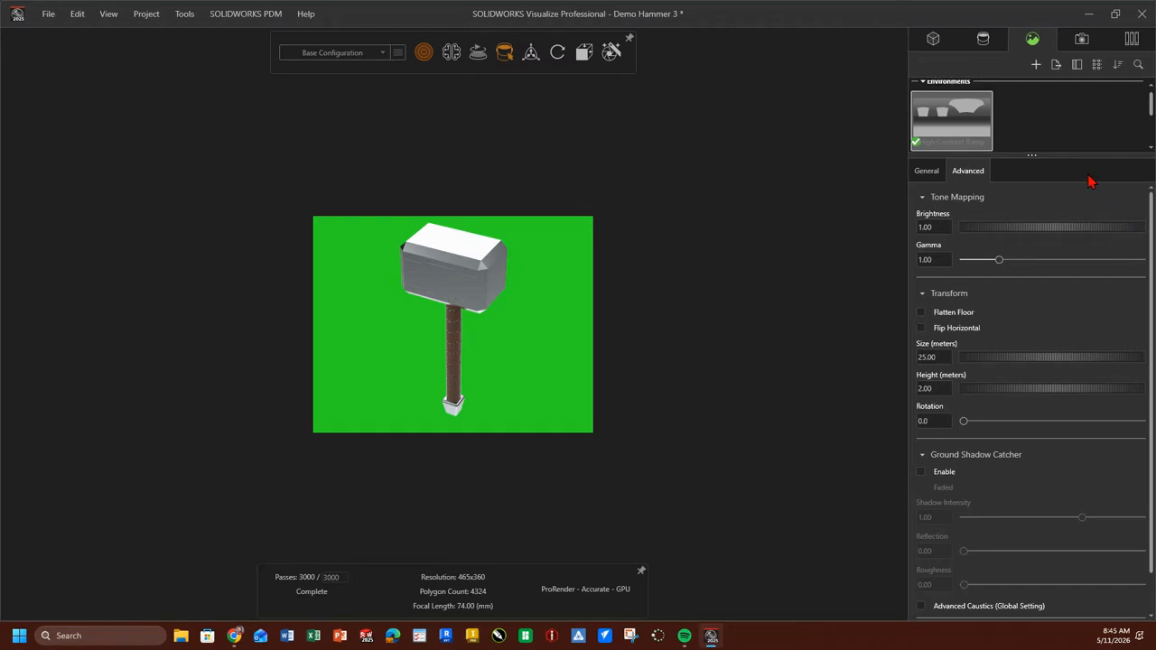
pyautogui.click(1132, 40)
# Change the SOLIDWORKS Viewport camera's aspect ratio to a square 8.5 x 8.5.
pyautogui.click(1080, 41)
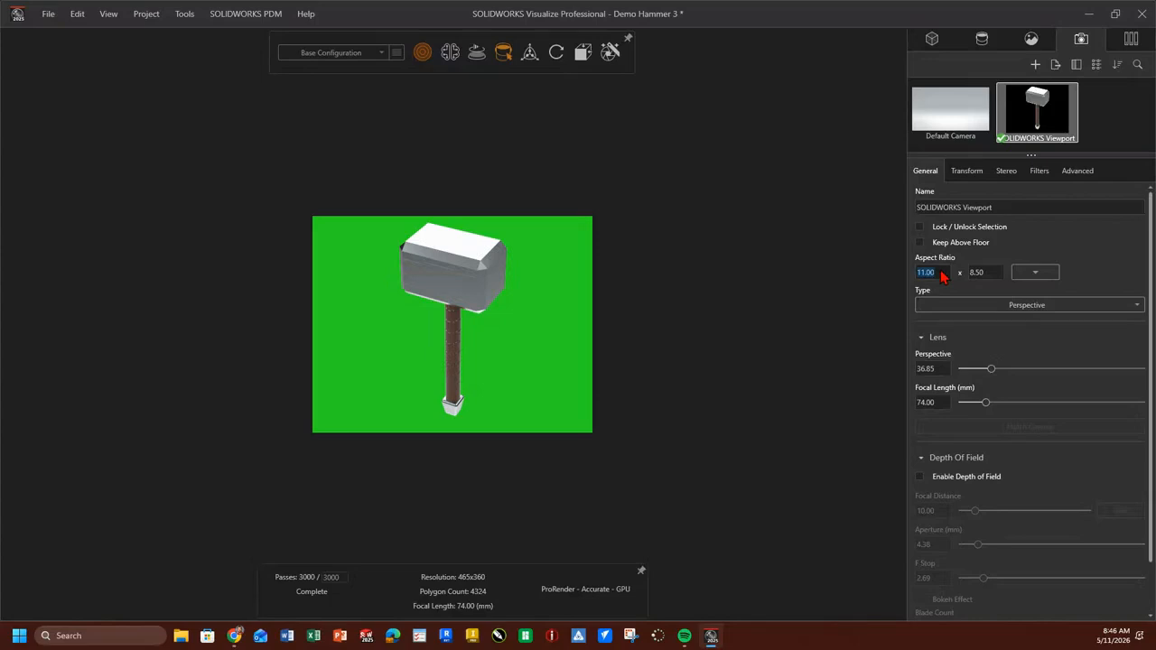
pyautogui.write('8.5')
pyautogui.press('Tab')
pyautogui.click(1043, 273)
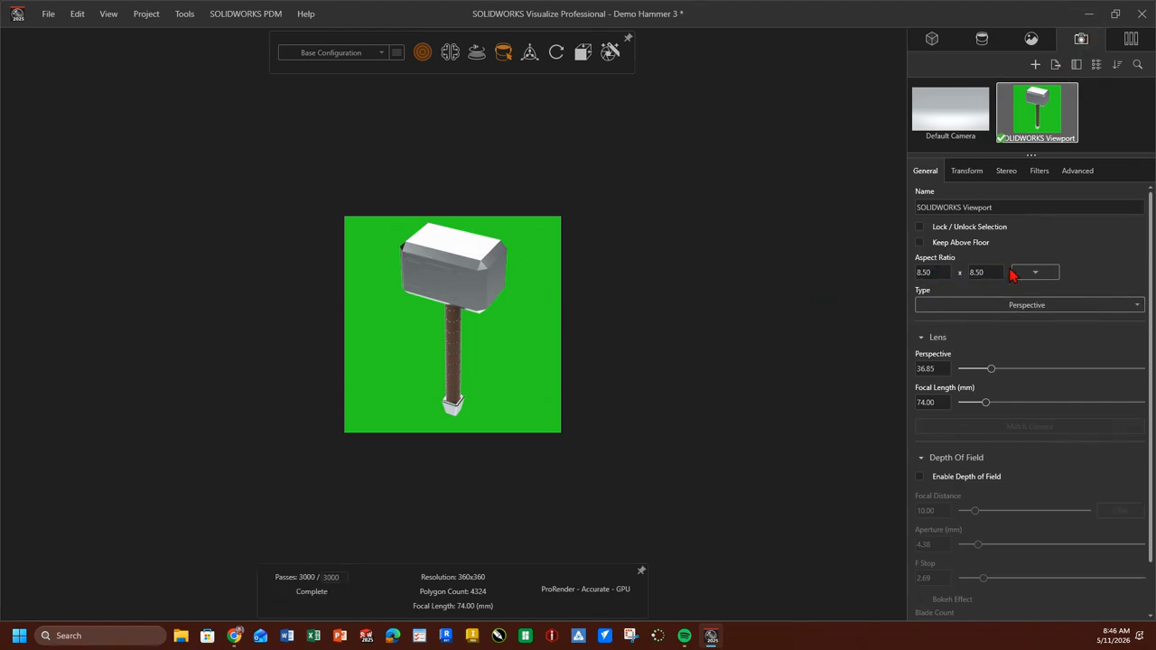
pyautogui.click(989, 369)
# Set up an image render from the 4K High Quality preset as PNG with Include Alpha enabled.
pyautogui.click(609, 55)
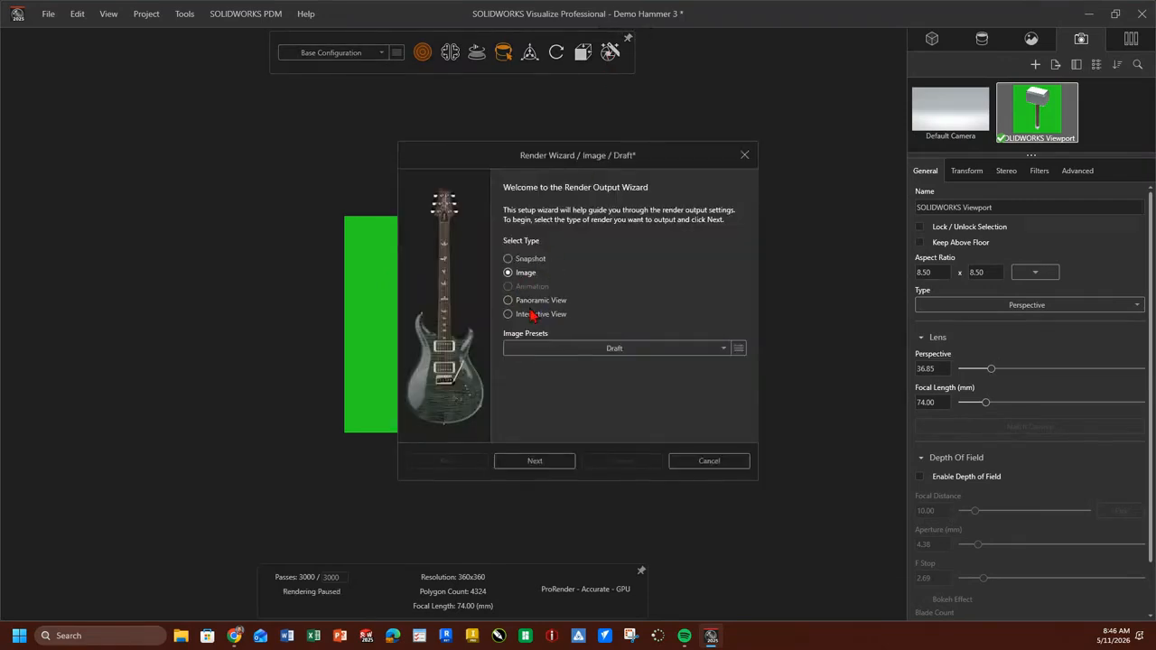
pyautogui.click(655, 351)
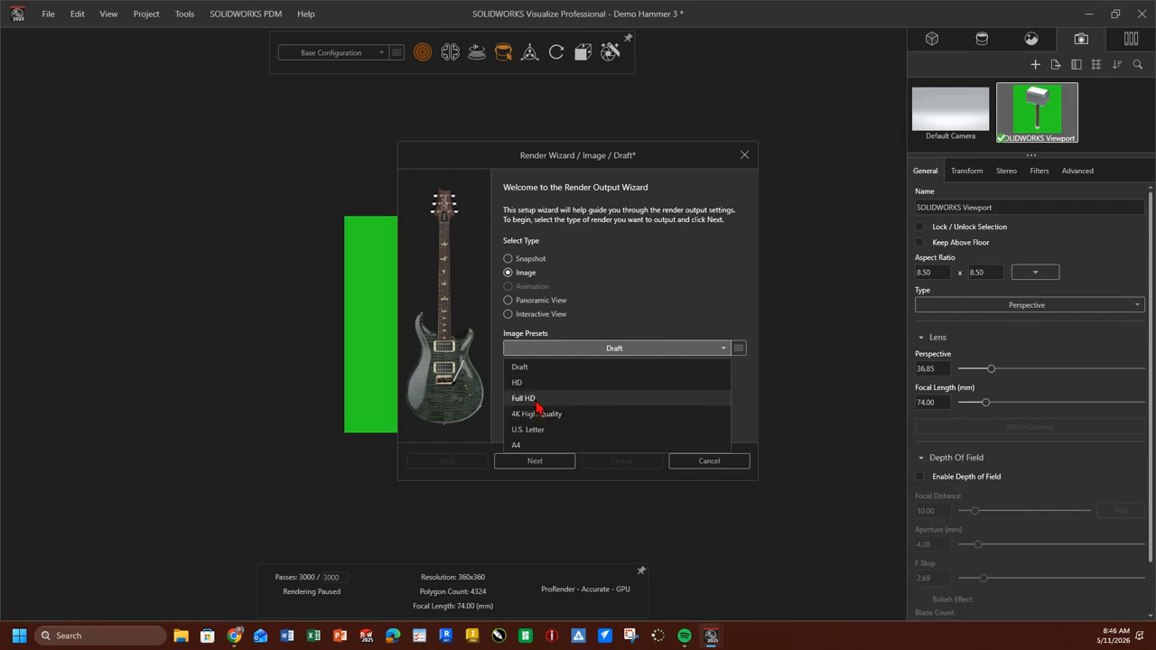
pyautogui.click(533, 402)
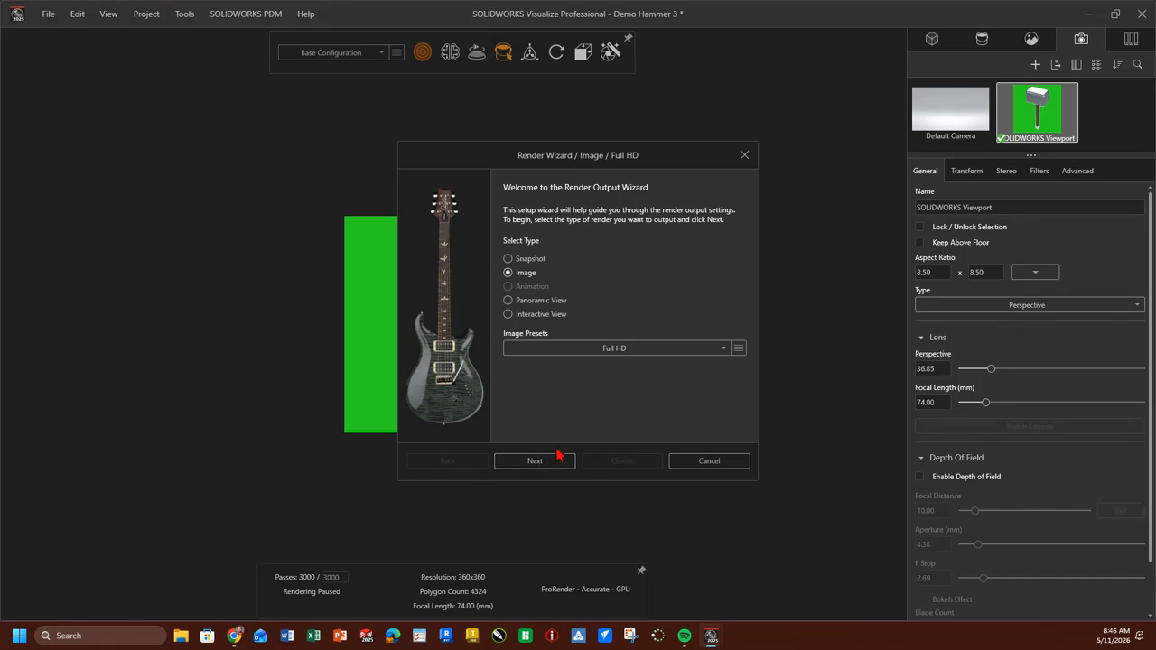
pyautogui.click(587, 350)
pyautogui.click(548, 415)
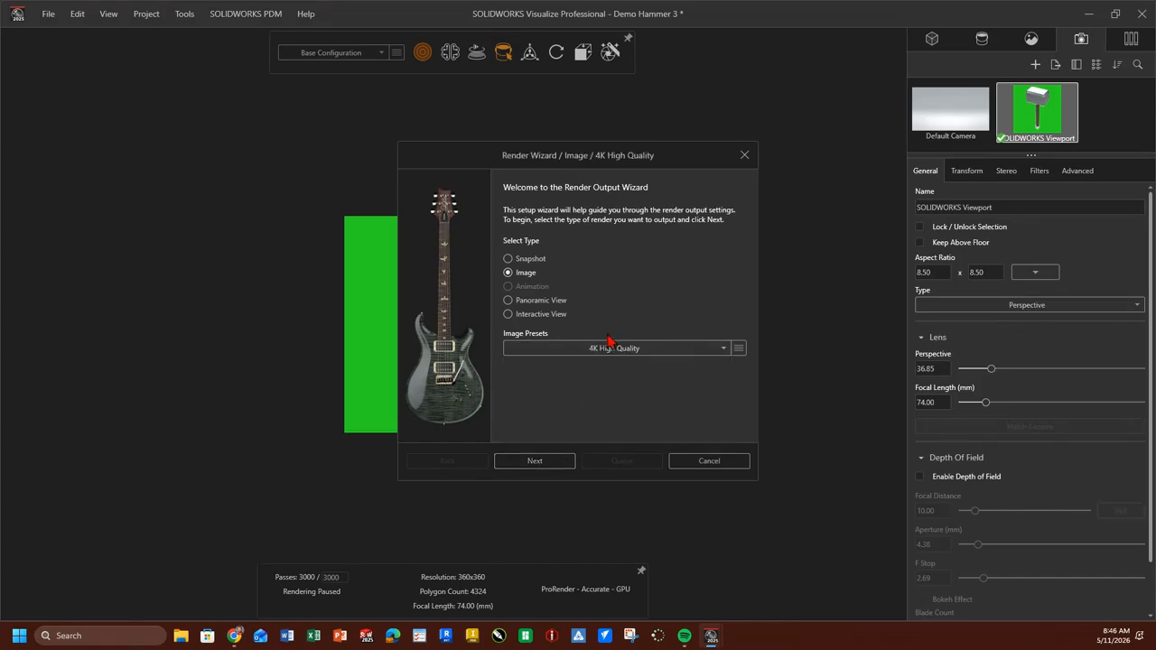
pyautogui.click(538, 461)
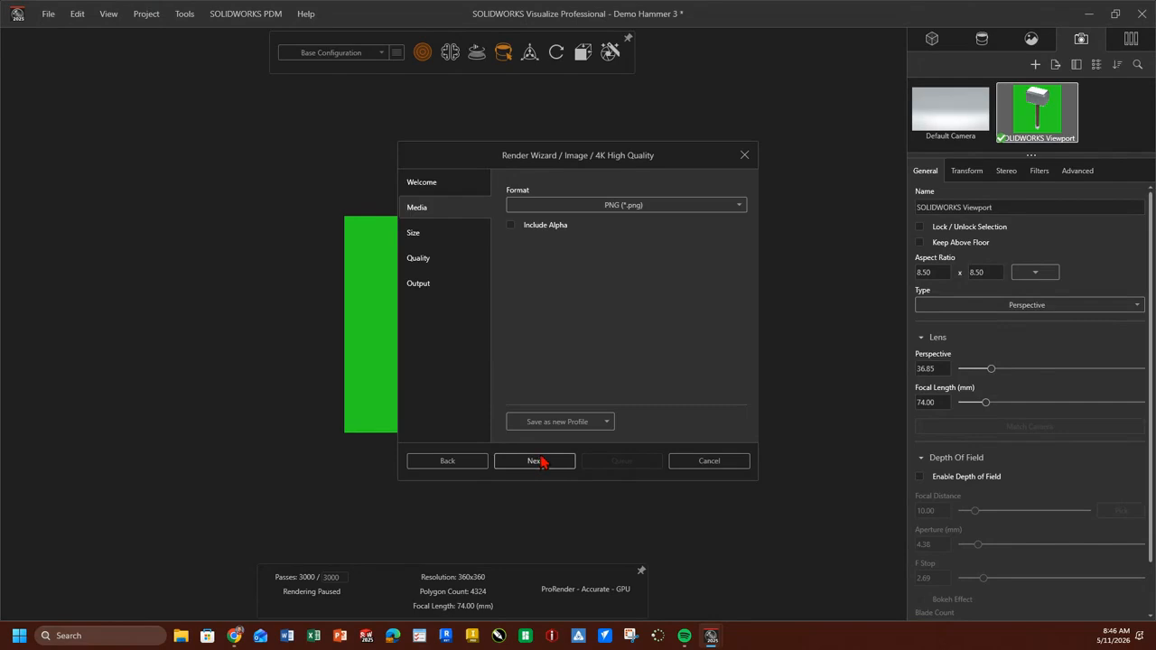
pyautogui.click(511, 226)
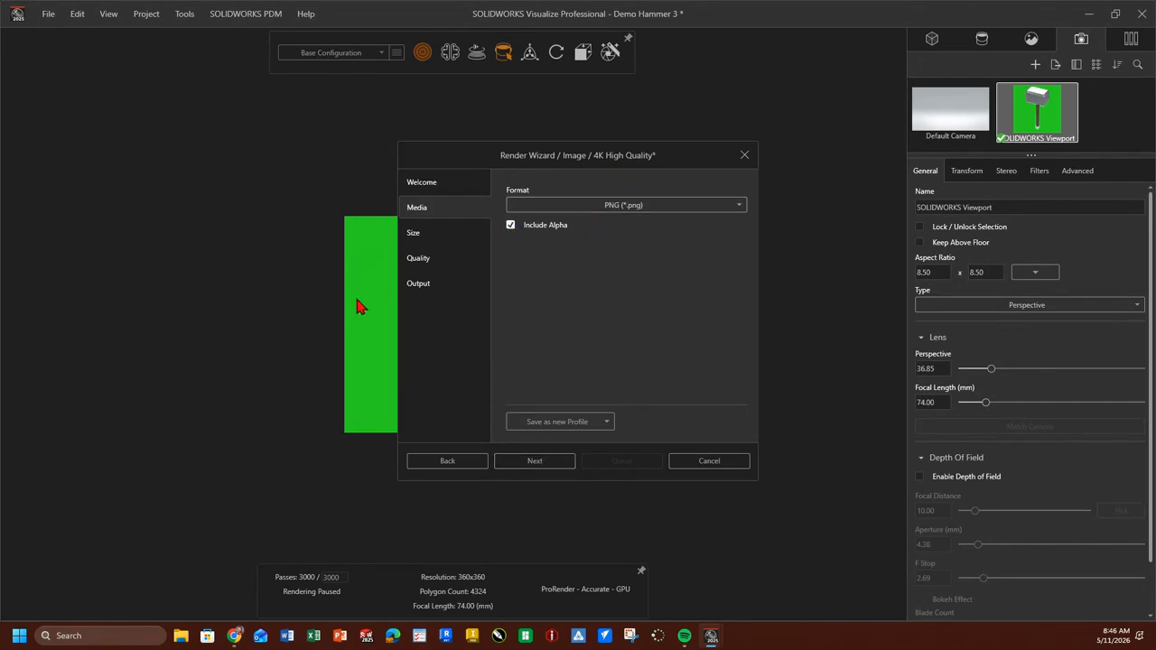
pyautogui.click(540, 463)
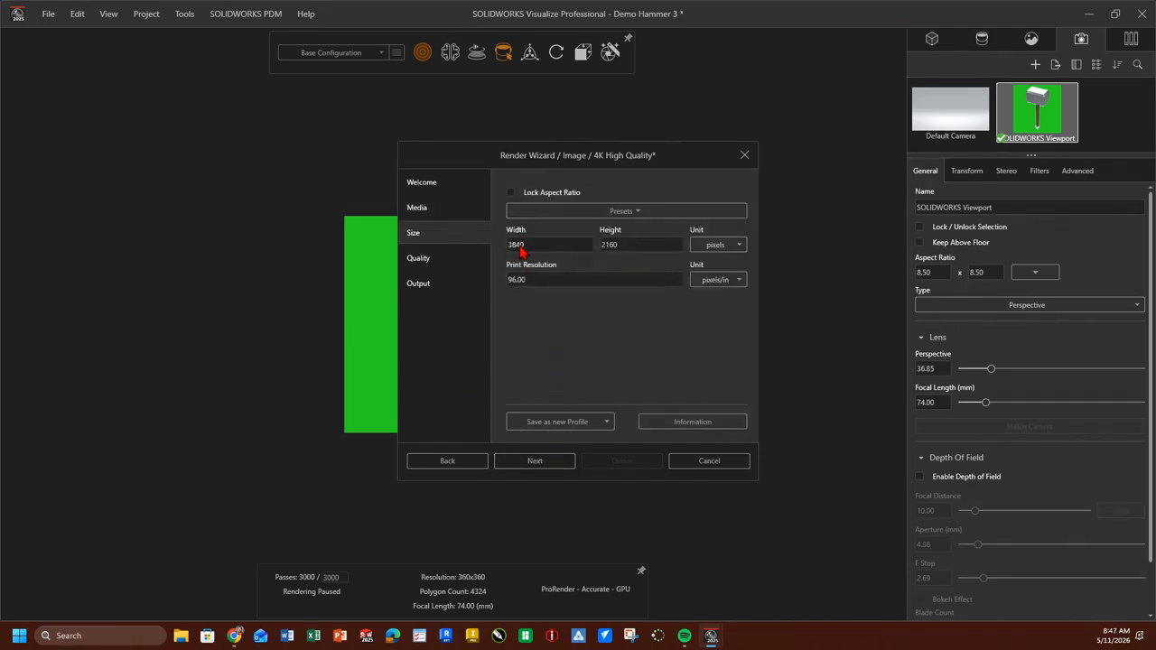
# Keep the preset's size, set the render passes to 2000, and render the image with the current camera.
pyautogui.click(541, 281)
pyautogui.click(549, 463)
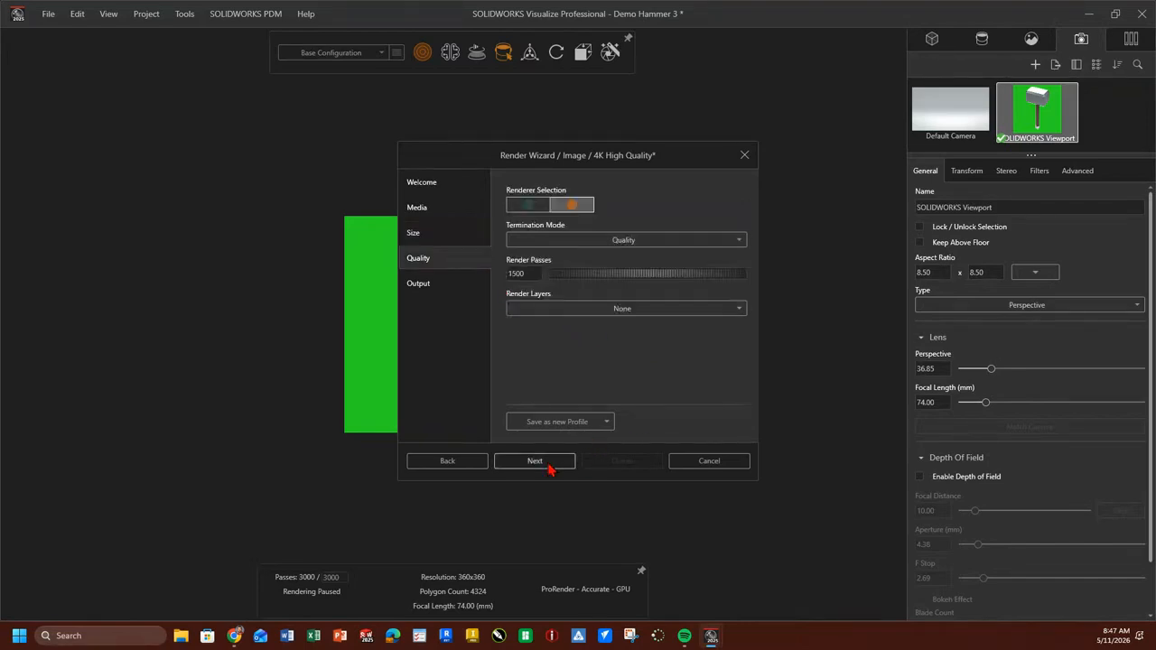
pyautogui.click(530, 277)
pyautogui.write('2000')
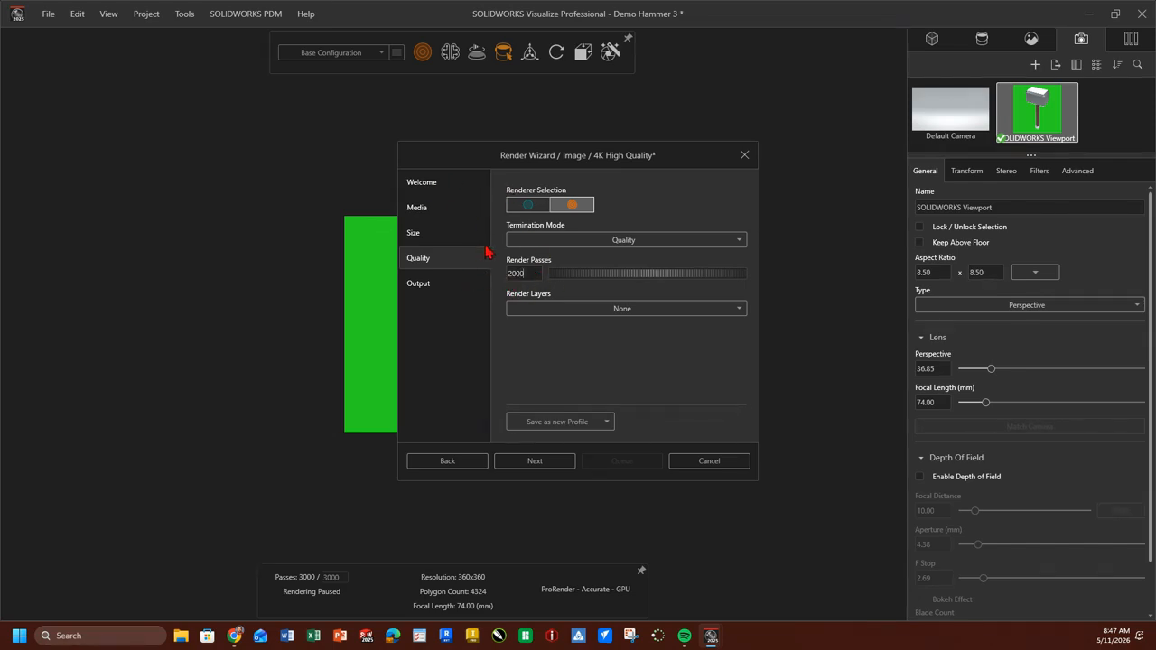
pyautogui.click(542, 463)
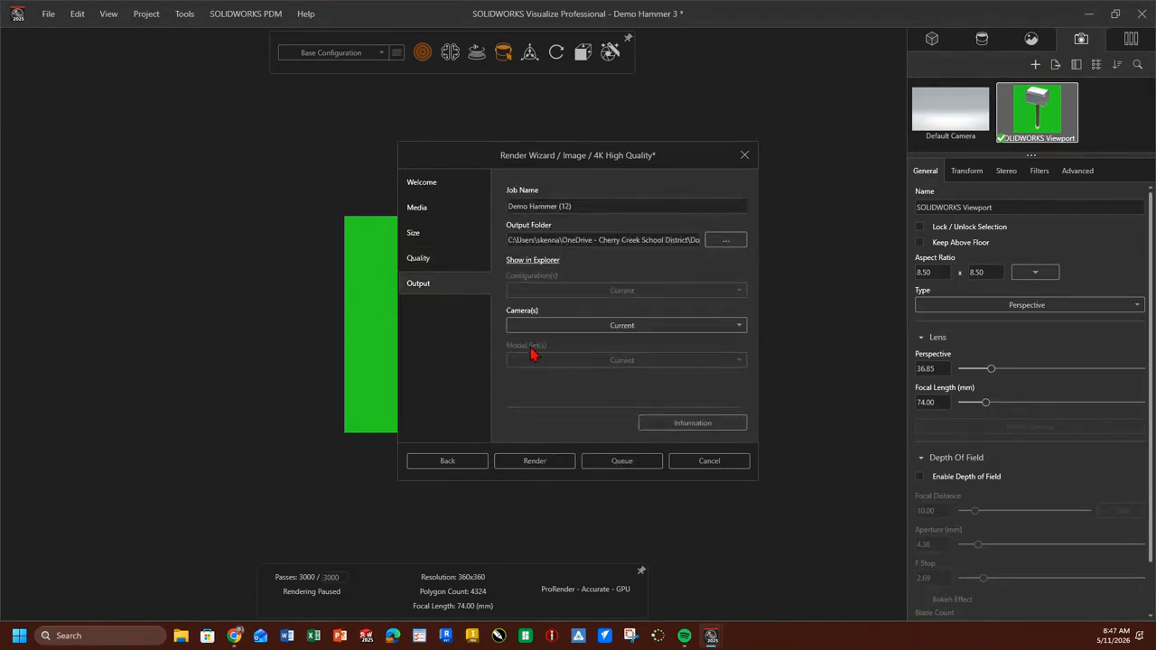
pyautogui.click(534, 462)
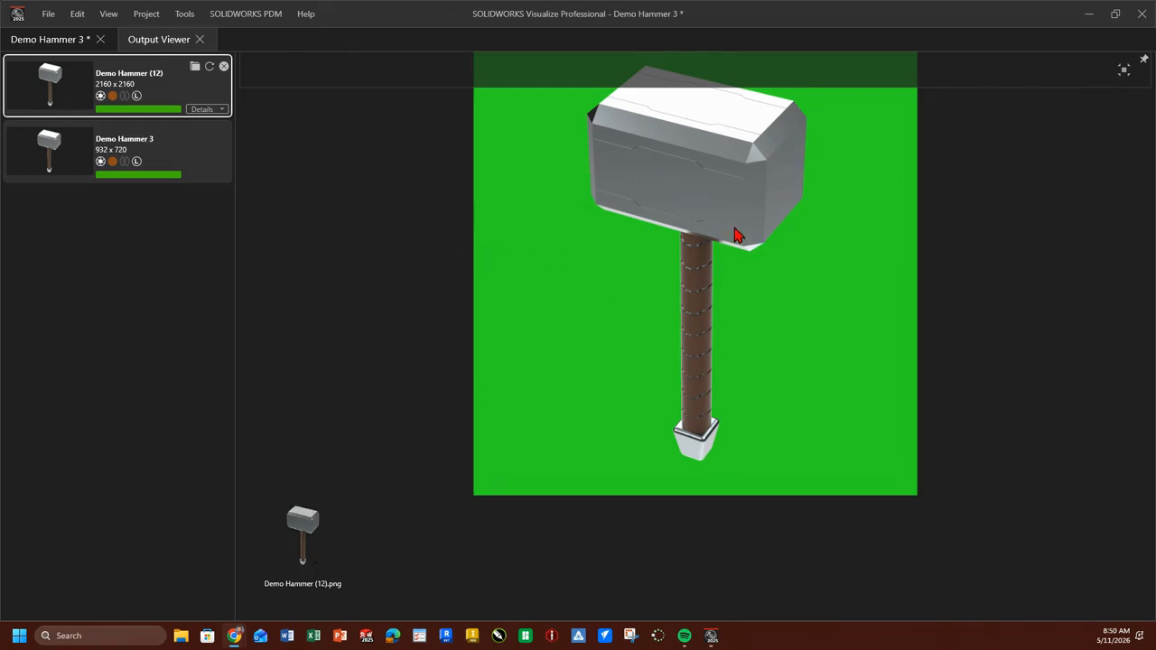
# Open the rendered Demo Hammer (12).png from its output folder, examine the hammer's edges and background up close, and close the image and folder.
pyautogui.click(195, 68)
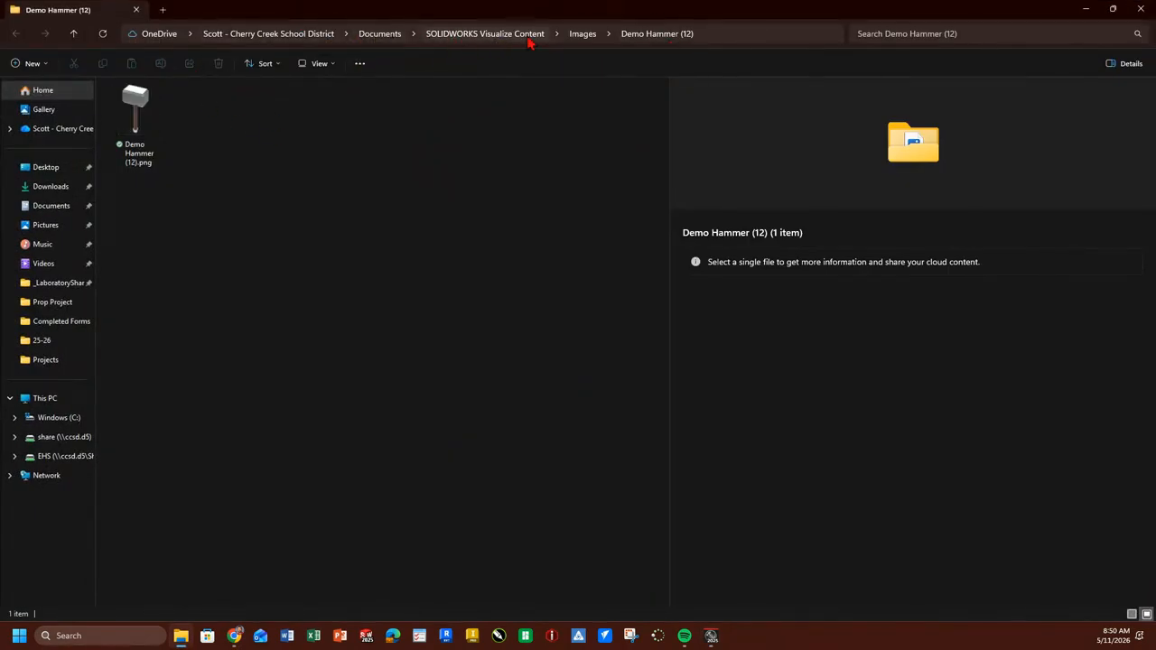
pyautogui.doubleClick(138, 120)
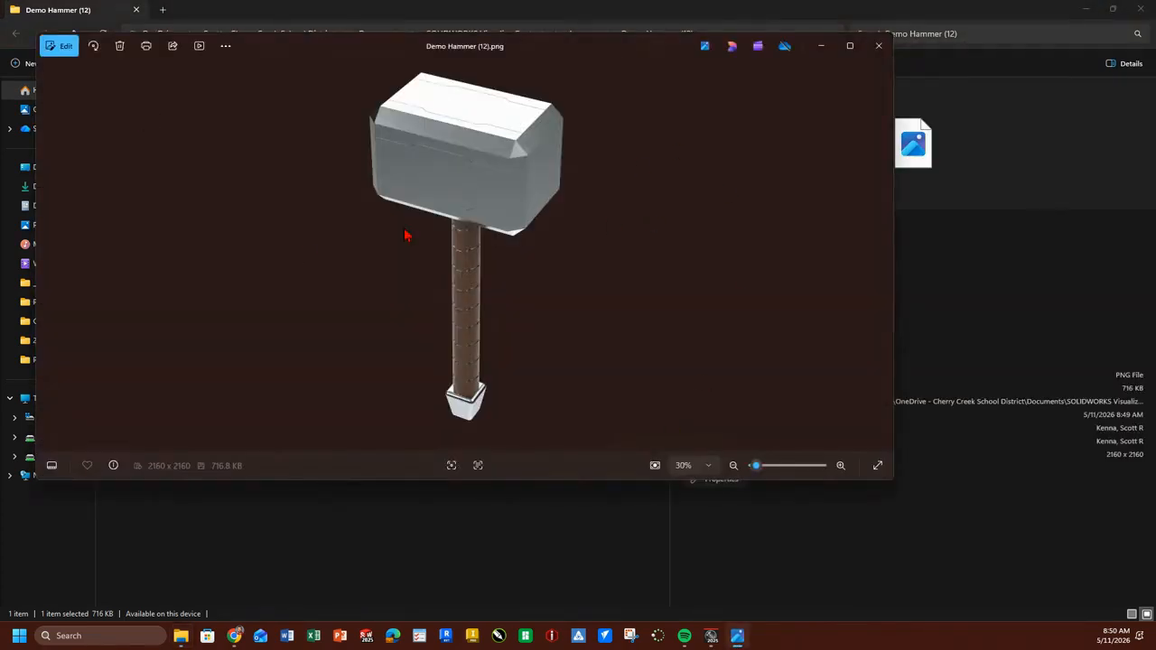
pyautogui.scroll(10, 465, 171)
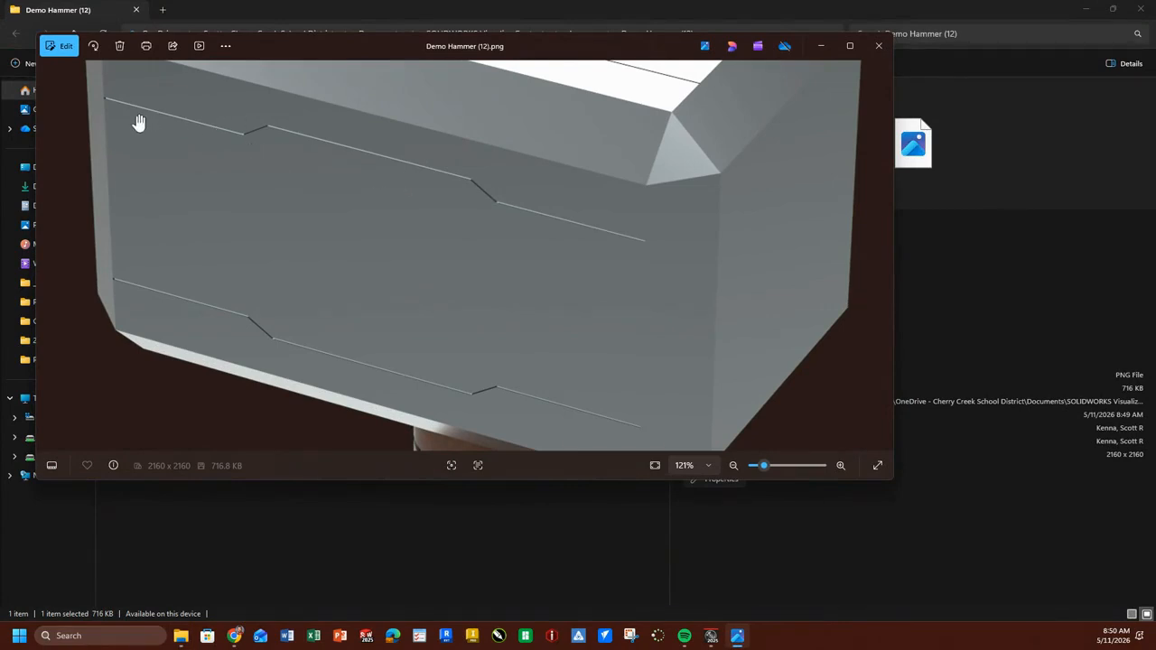
pyautogui.scroll(-2, 487, 392)
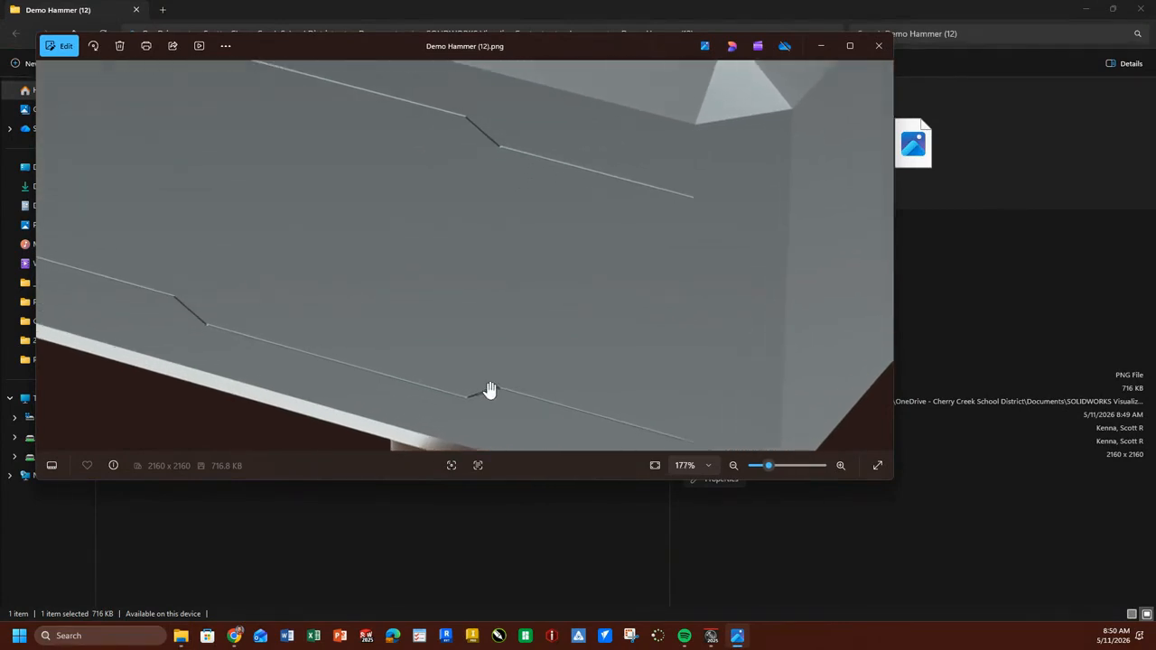
pyautogui.scroll(-1, 515, 429)
pyautogui.scroll(4, 519, 439)
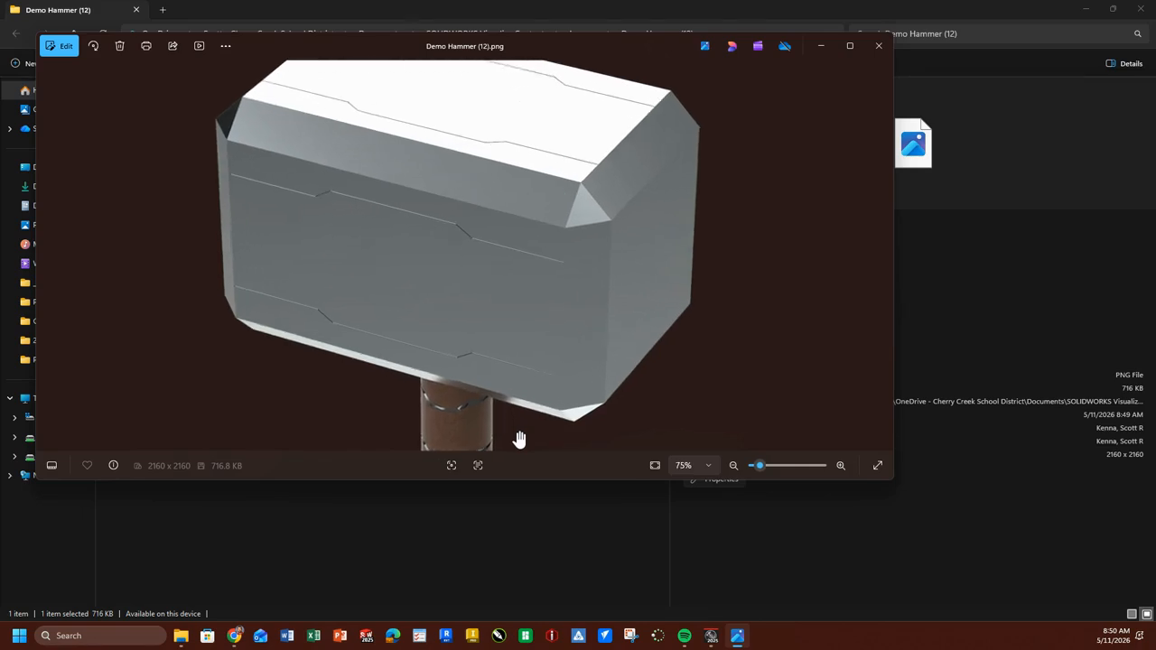
pyautogui.scroll(2, 520, 439)
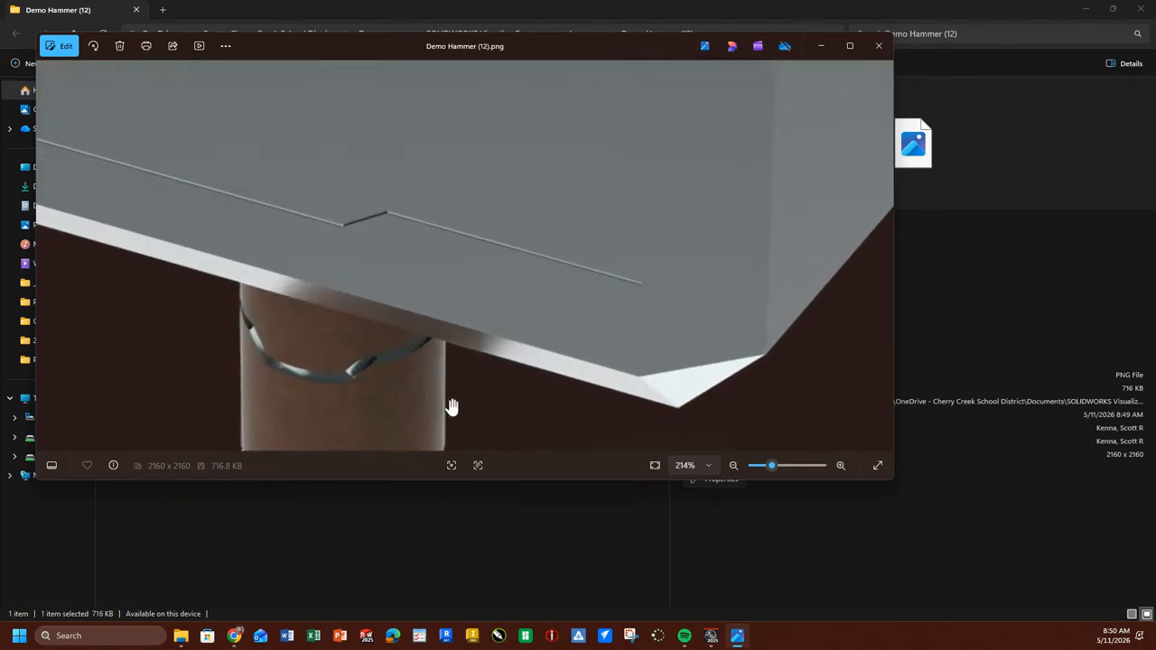
pyautogui.scroll(1, 495, 383)
pyautogui.scroll(-7, 496, 381)
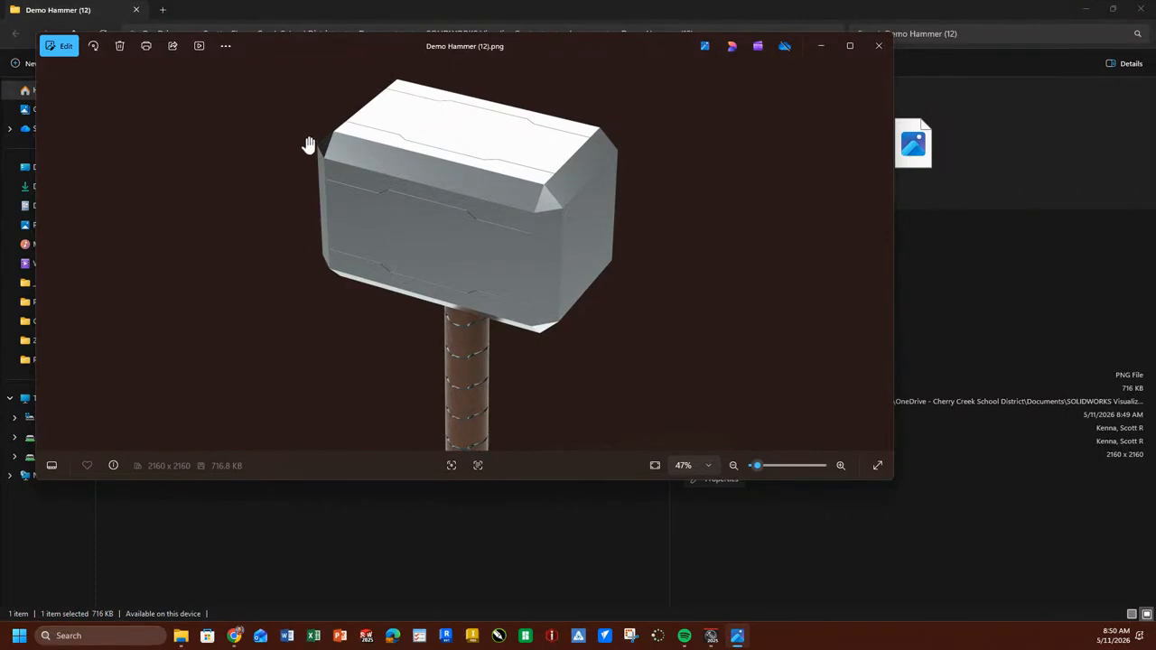
pyautogui.scroll(4, 311, 131)
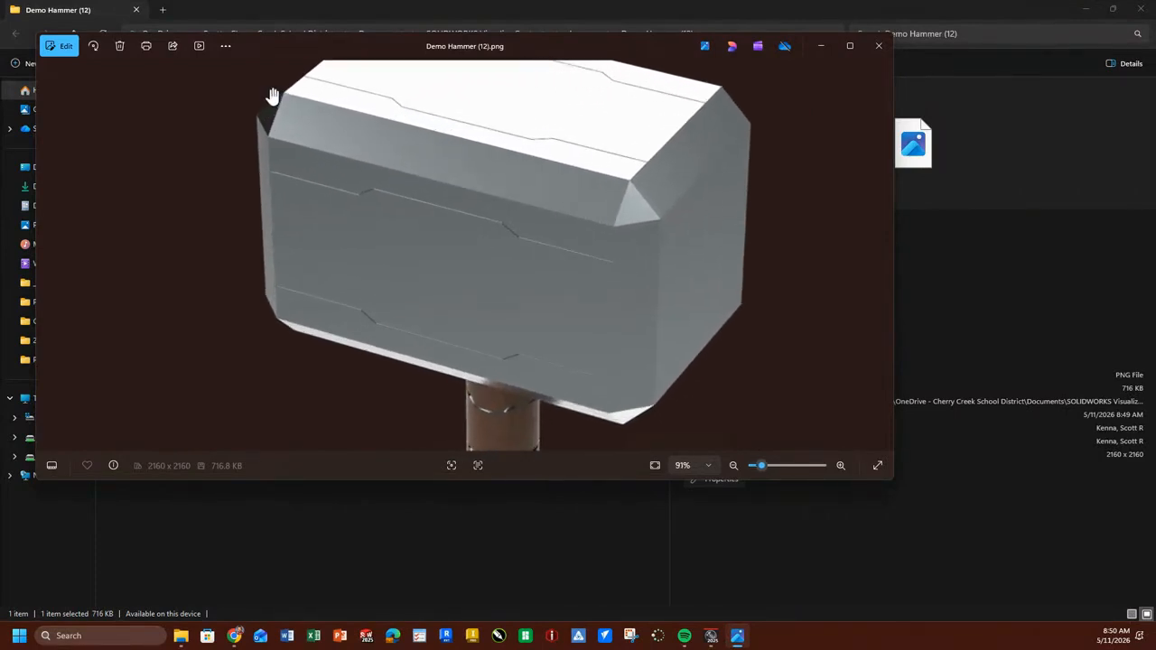
pyautogui.scroll(4, 268, 102)
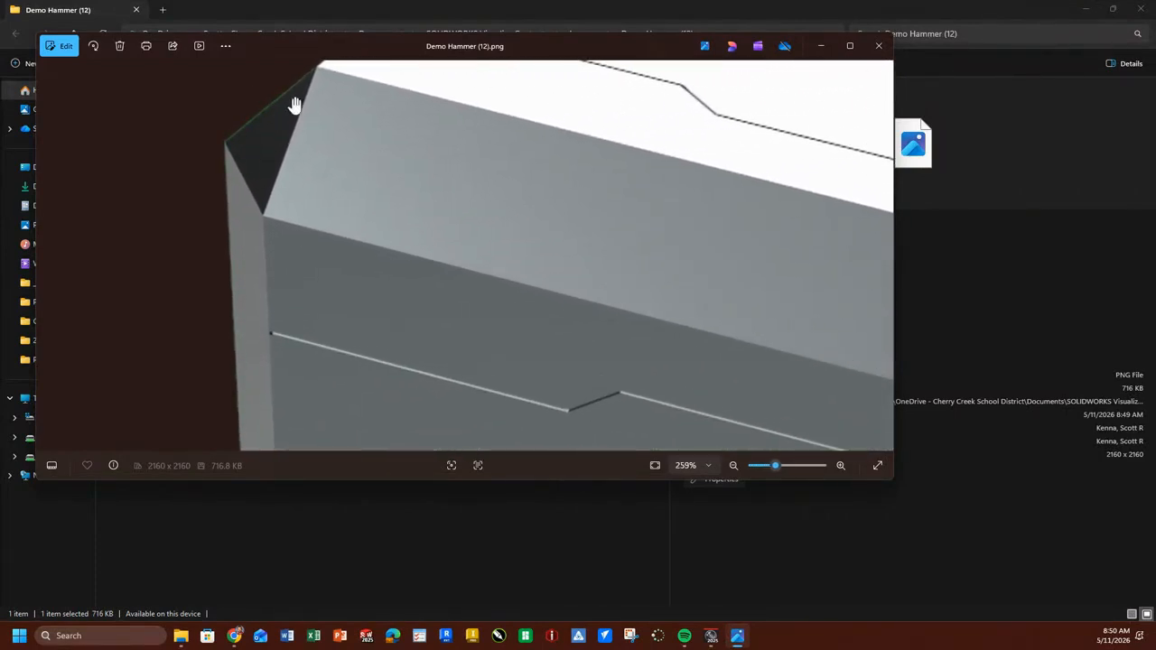
pyautogui.scroll(-6, 271, 167)
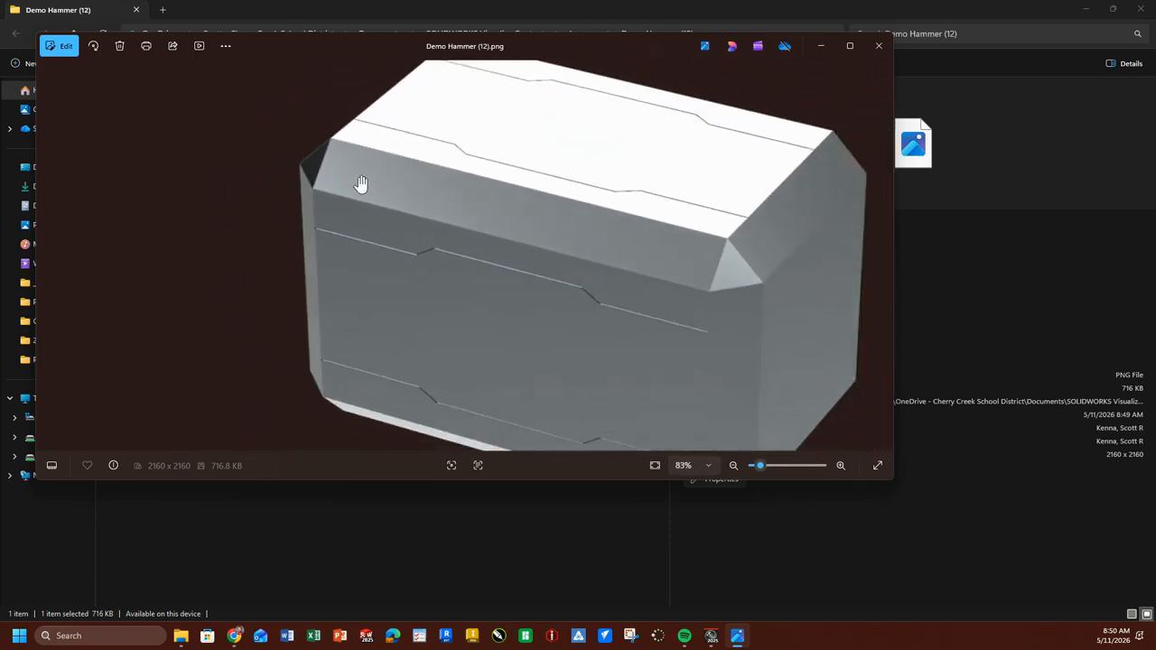
pyautogui.scroll(-4, 366, 169)
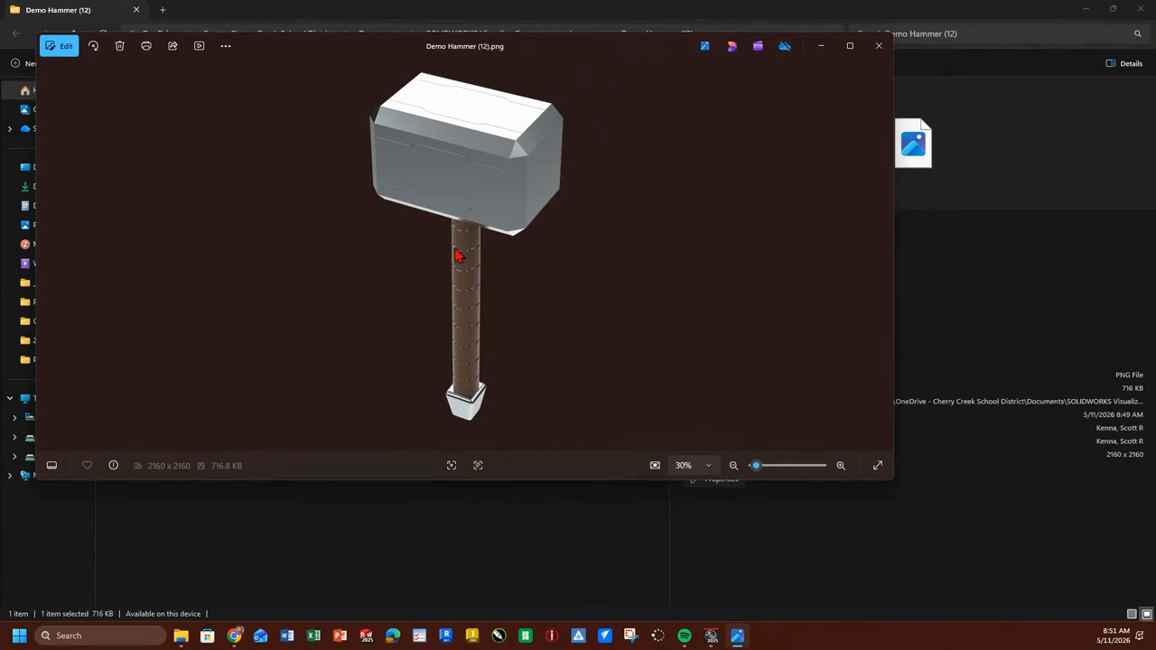
pyautogui.click(878, 45)
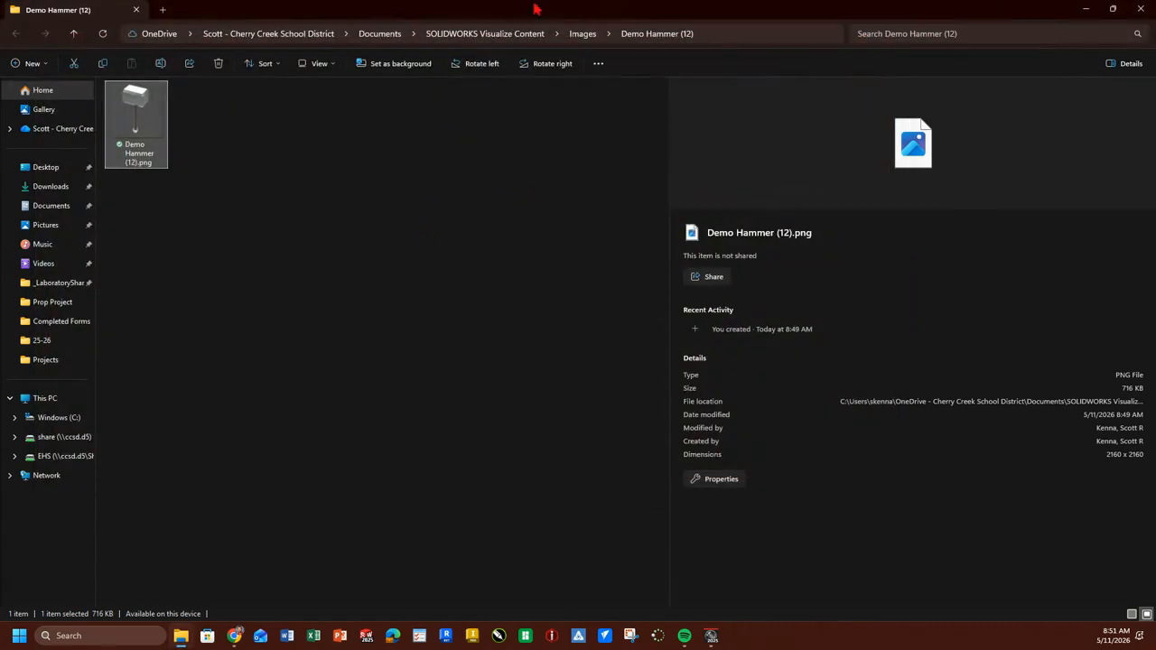
pyautogui.click(1139, 9)
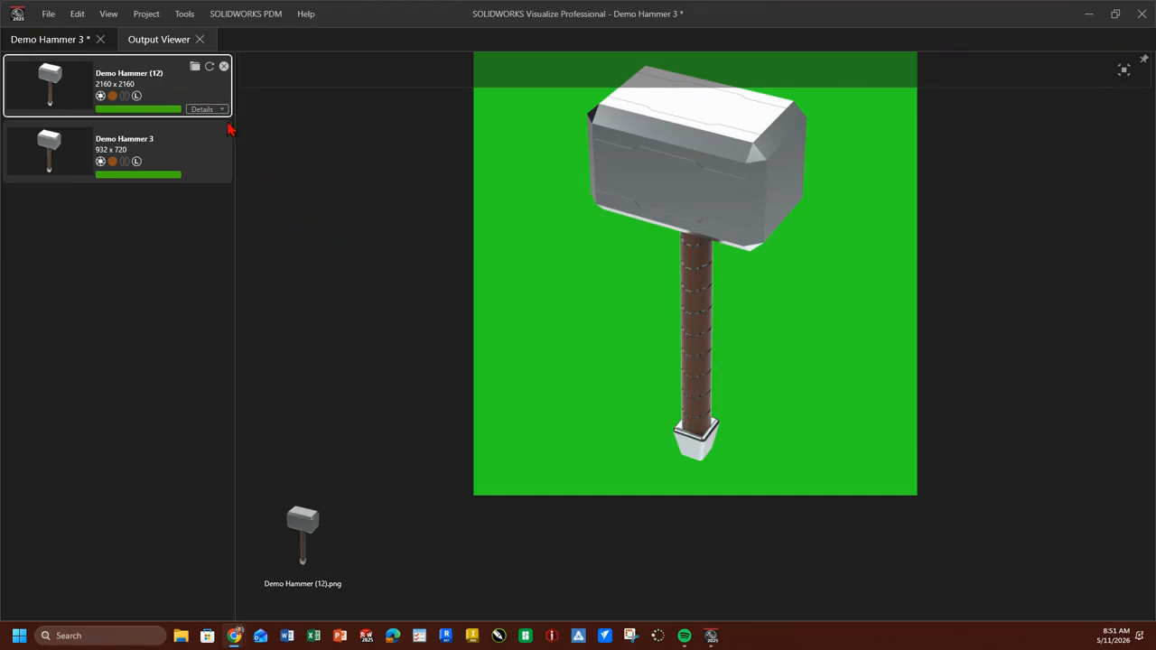
# Save the Demo Hammer 3 project and return from the output viewer to the project.
pyautogui.click(49, 14)
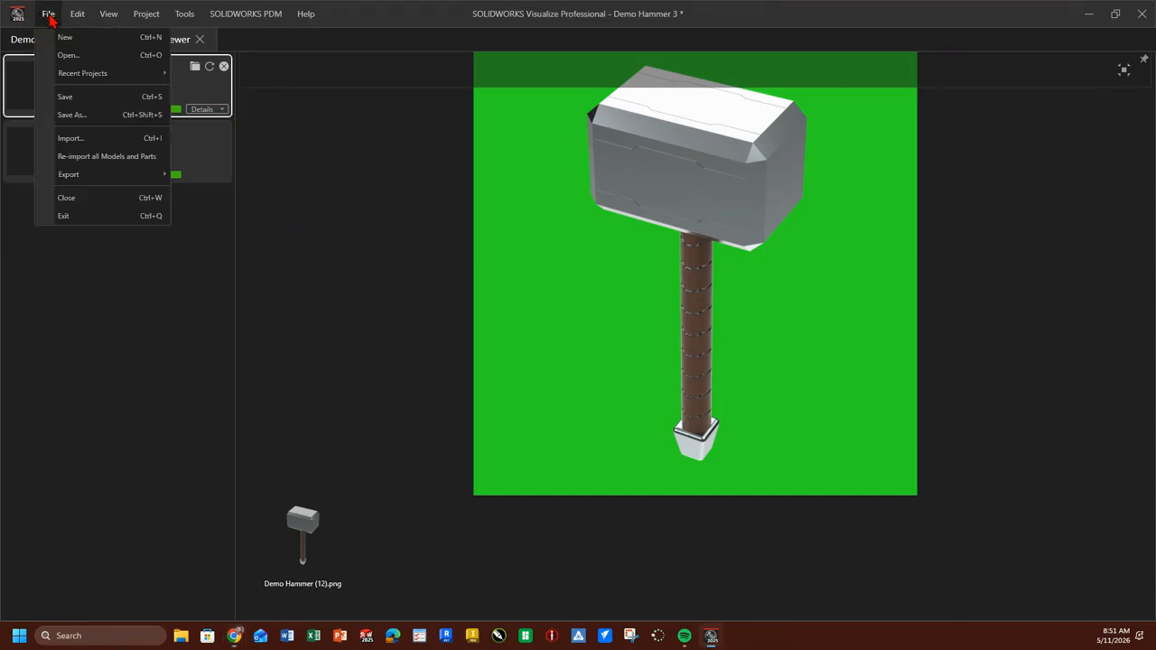
pyautogui.click(72, 98)
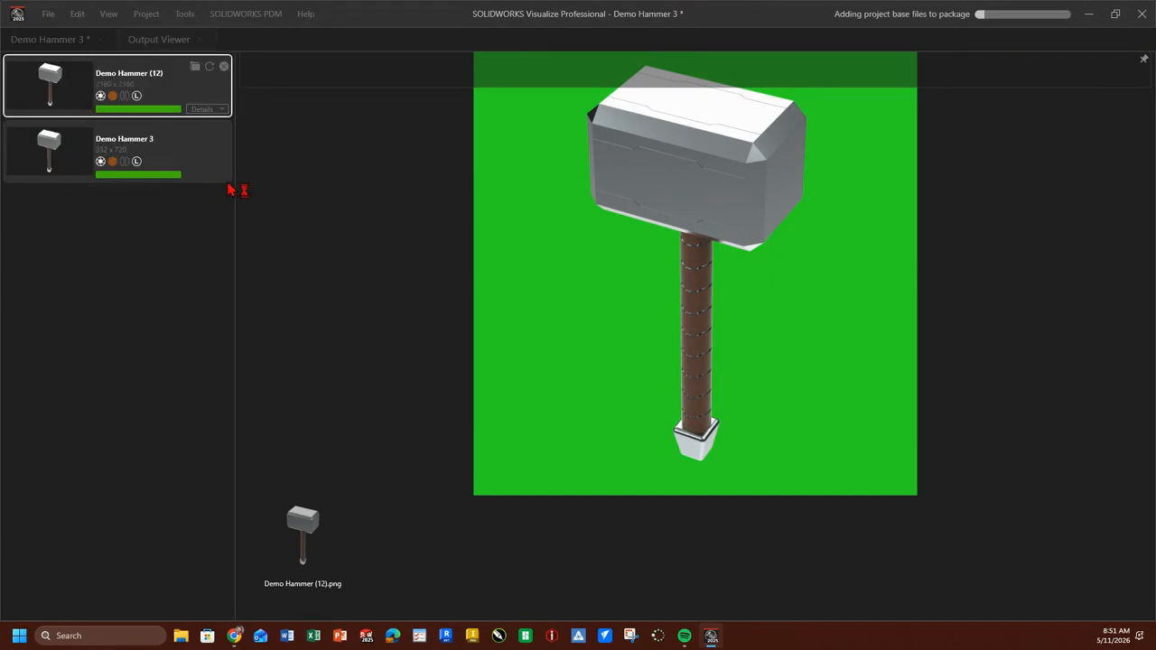
pyautogui.click(71, 42)
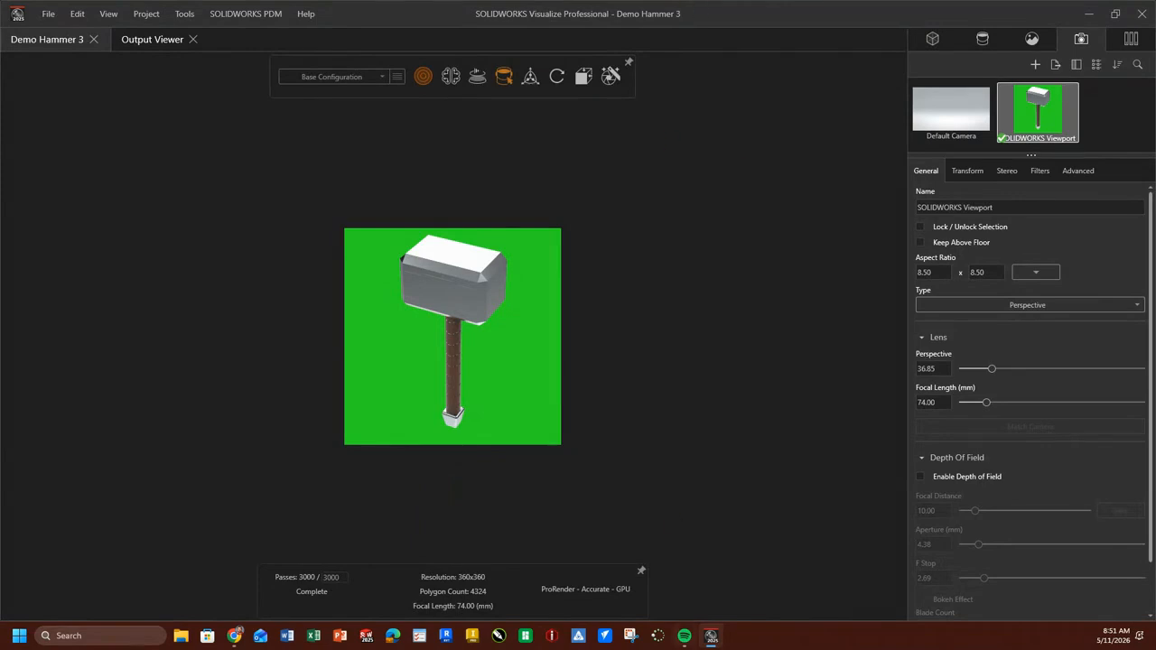
# Try the transform flips on the Demo Hammer model about X, Y and Z, flipping it back each time.
pyautogui.click(970, 171)
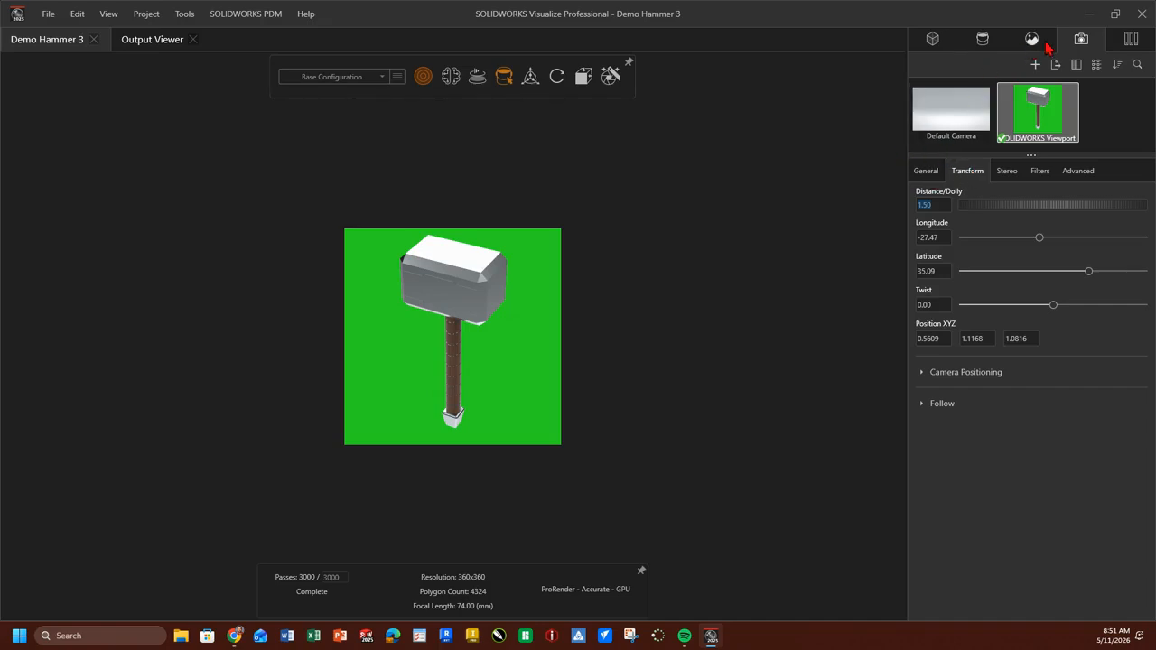
pyautogui.click(937, 43)
pyautogui.click(947, 91)
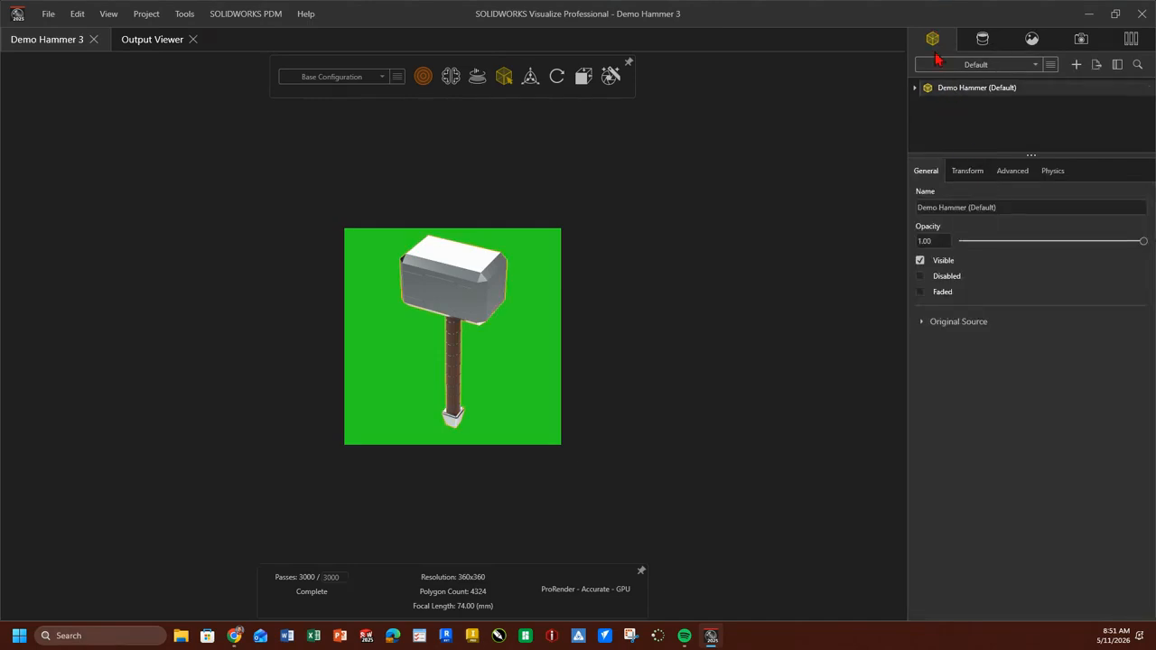
pyautogui.click(969, 175)
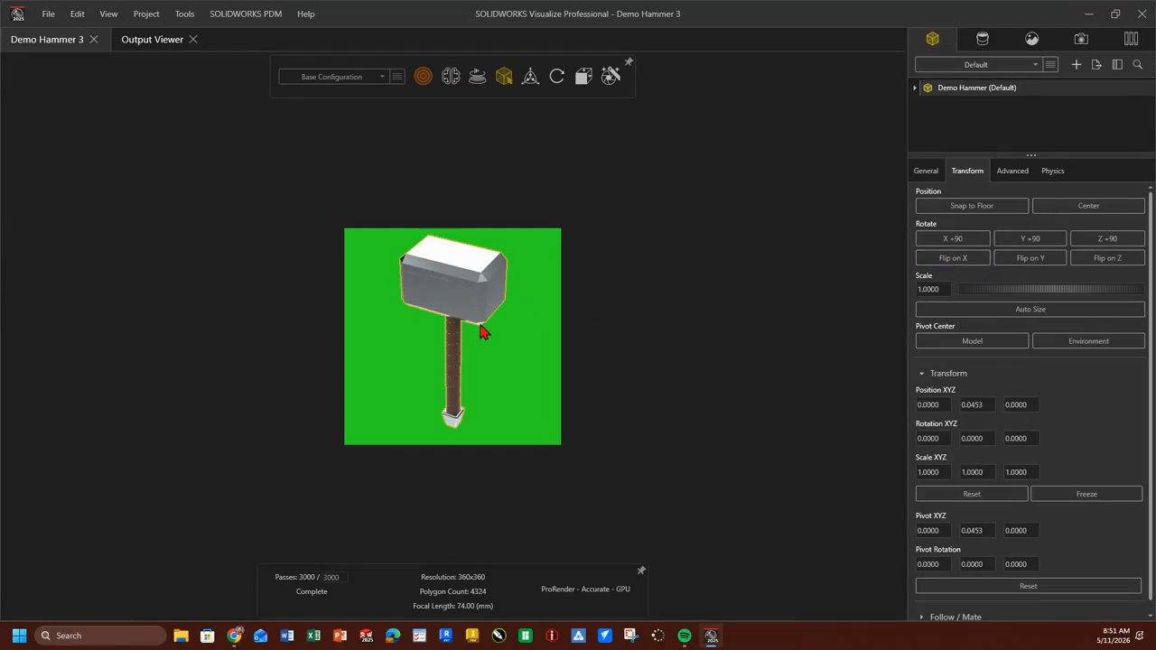
pyautogui.click(952, 259)
pyautogui.click(959, 260)
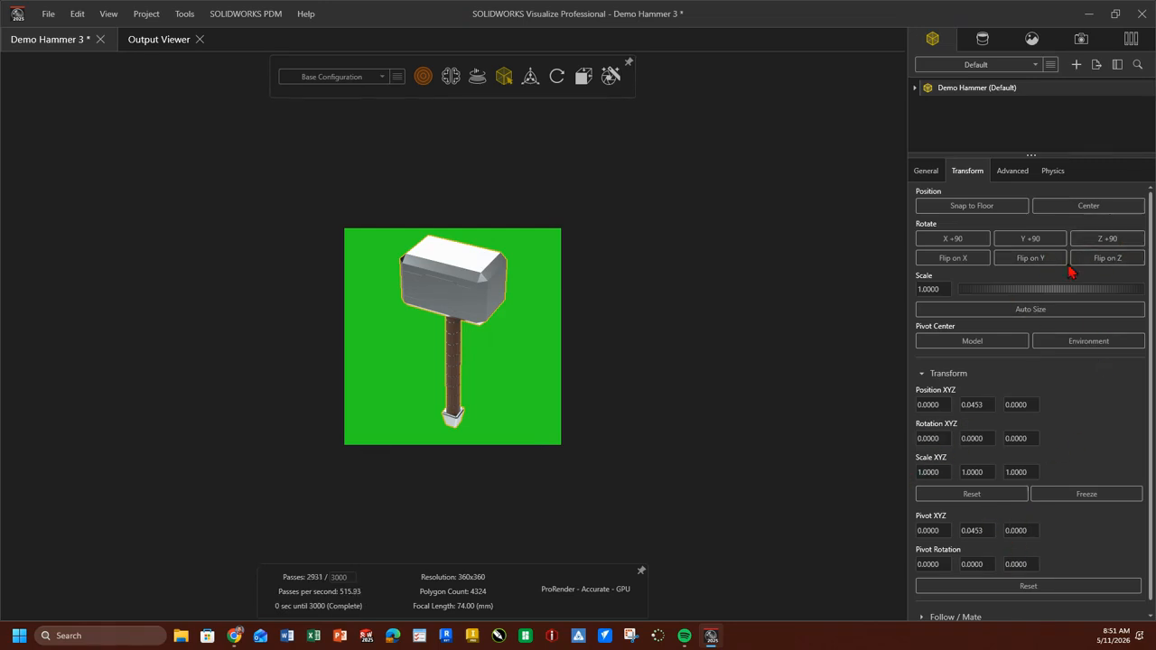
pyautogui.click(1038, 259)
pyautogui.click(1046, 261)
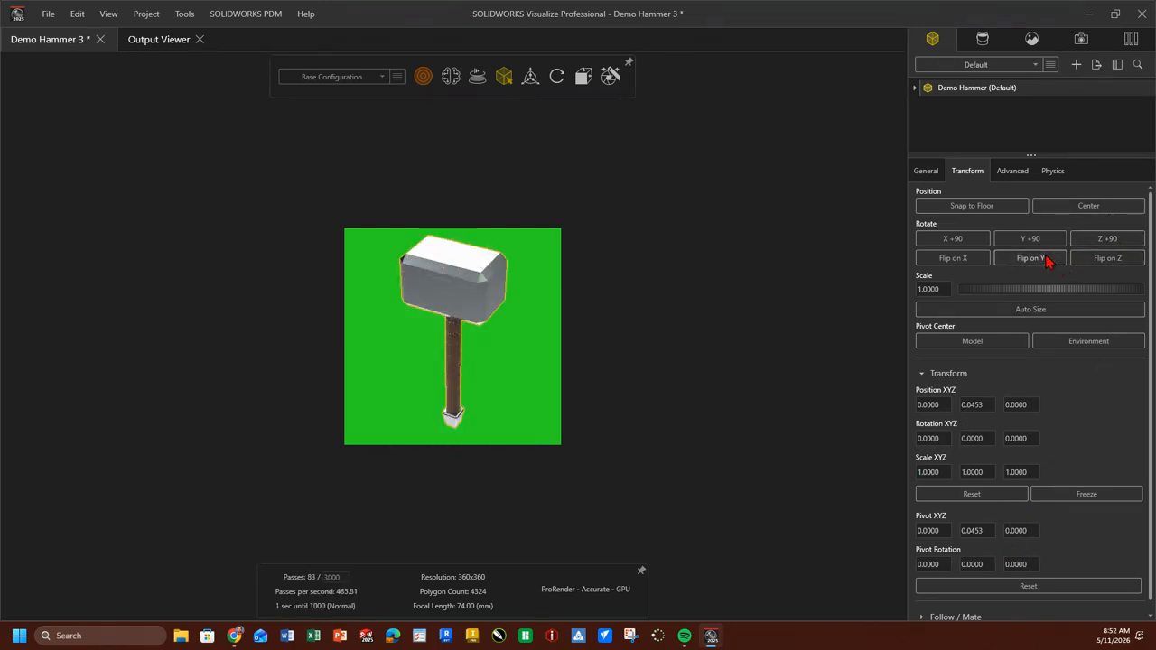
pyautogui.click(1125, 261)
pyautogui.click(1125, 261)
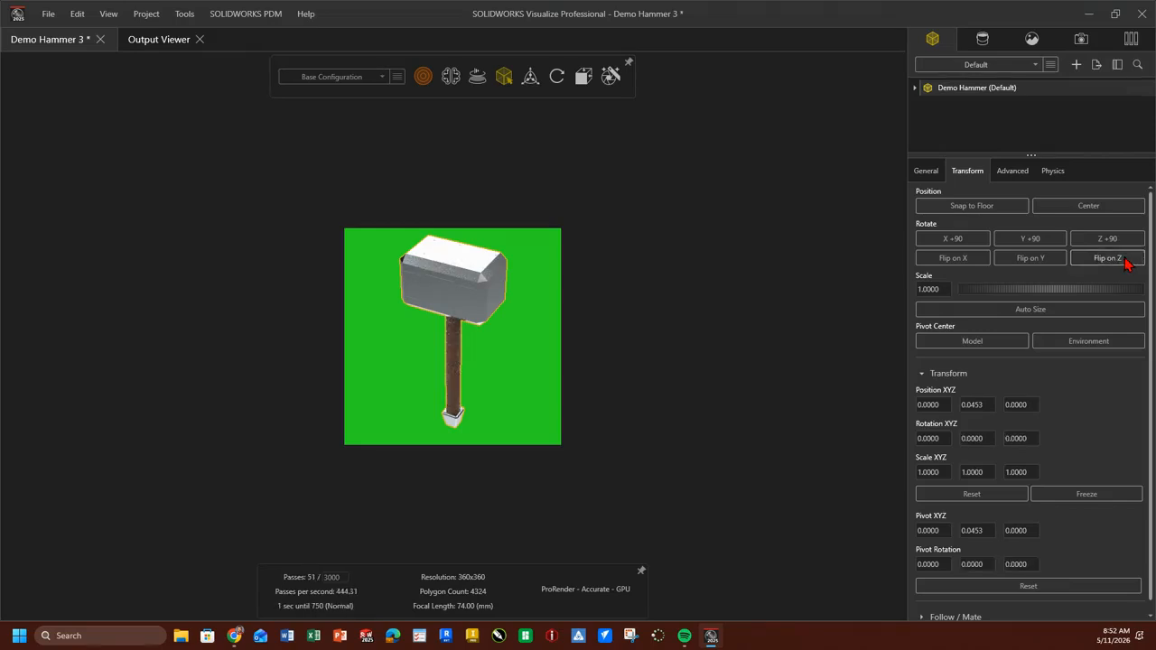
pyautogui.click(954, 260)
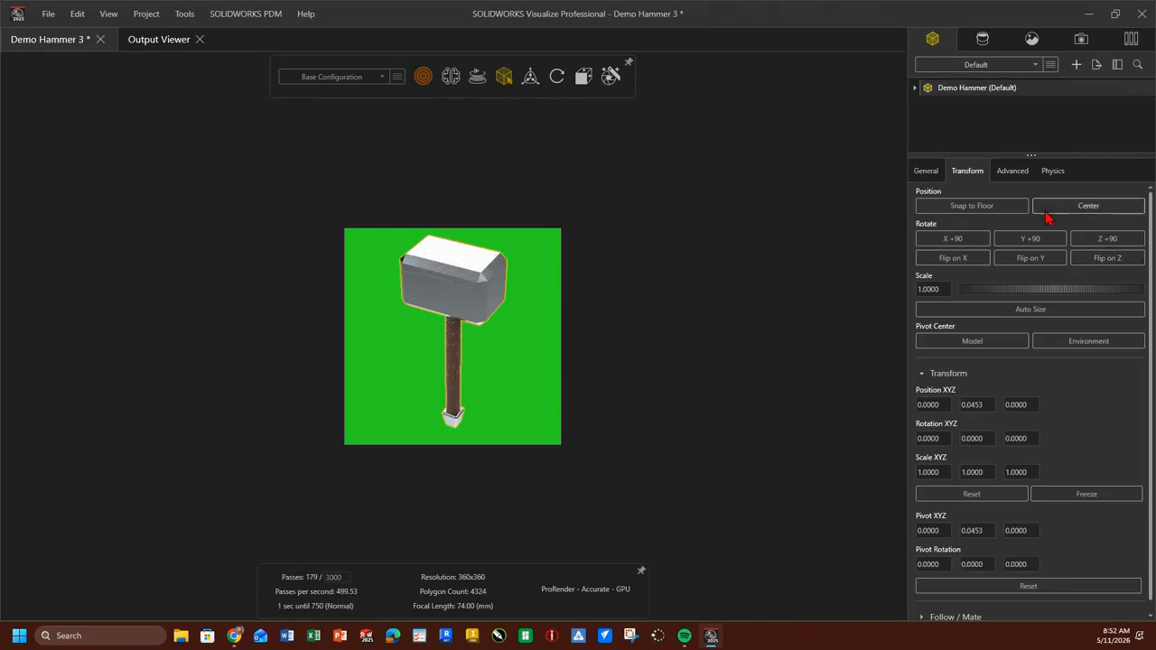